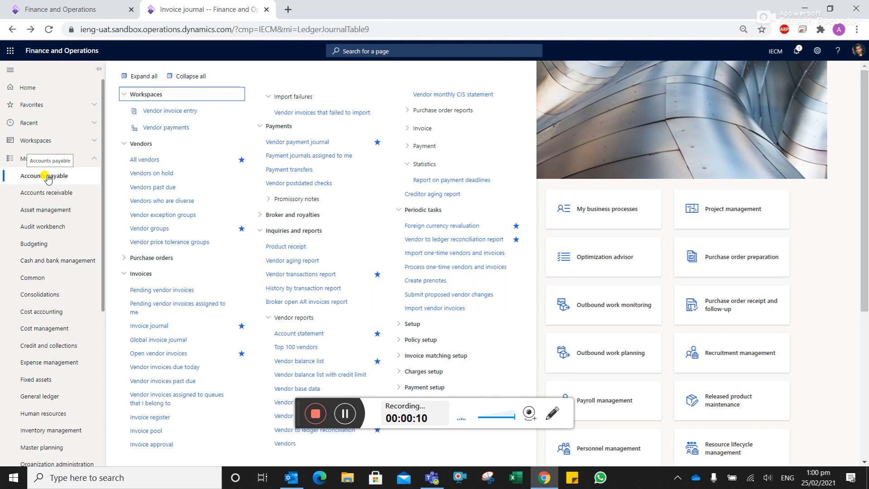
Step: Create an Accounts payable invoice journal with the name PDN (Purchase Debit Note) and open its lines
{"action": "left_click", "coordinate": [165, 324]}
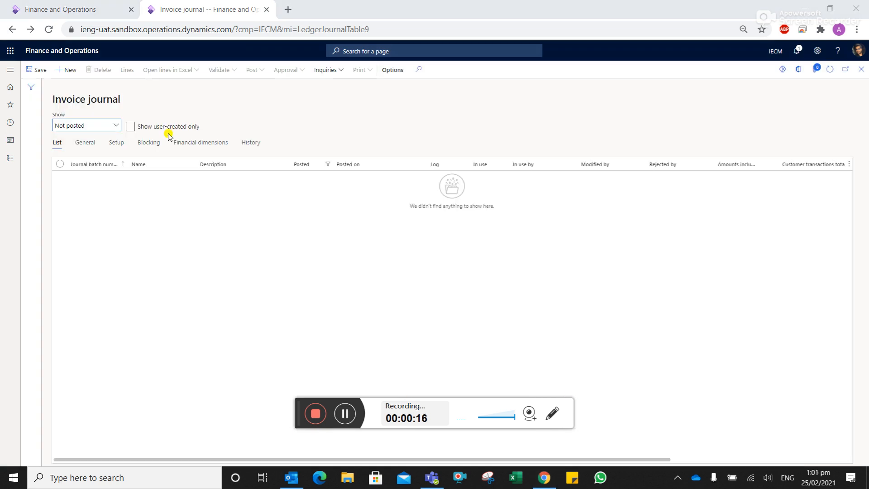
{"action": "left_click", "coordinate": [70, 71]}
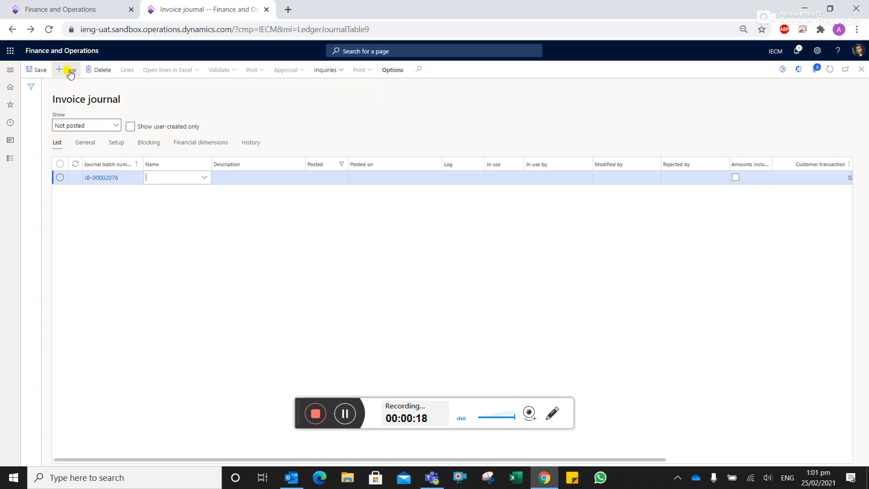
{"action": "left_click", "coordinate": [204, 179]}
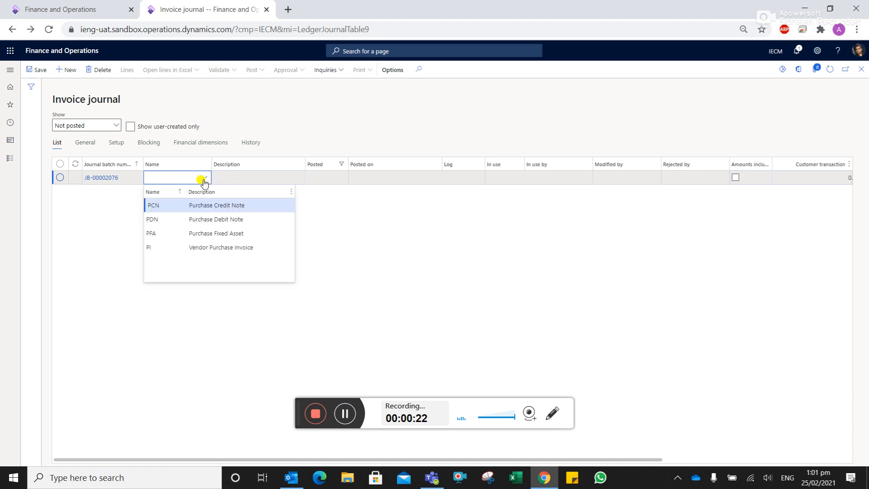
{"action": "left_click", "coordinate": [223, 221]}
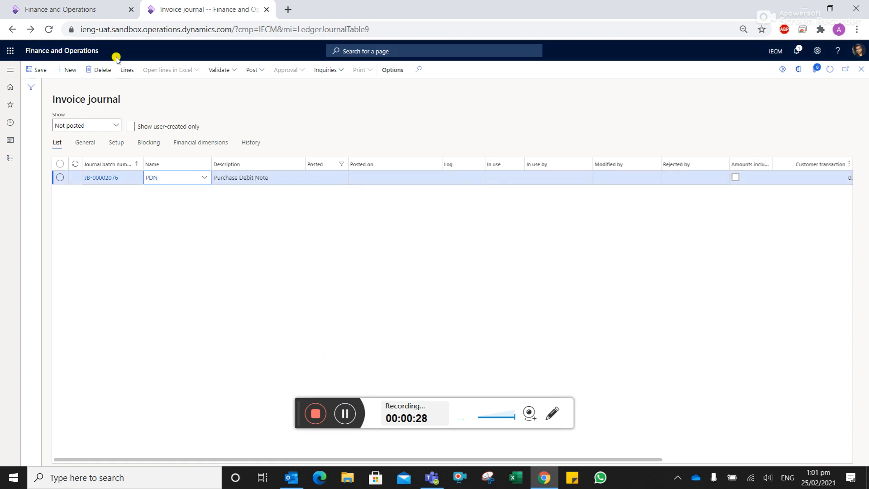
{"action": "left_click", "coordinate": [124, 68]}
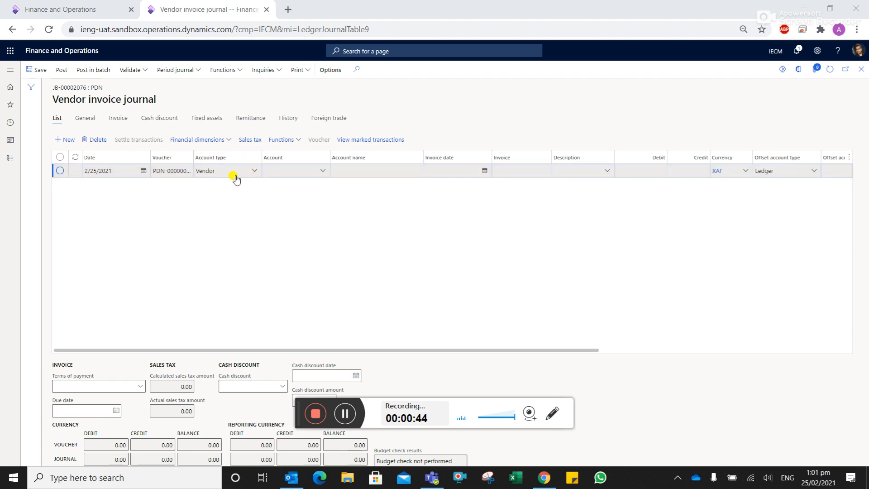
Step: Select the vendor ETS ADT as the journal line's account and set the invoice date to 2/23/2021
{"action": "left_click", "coordinate": [322, 172]}
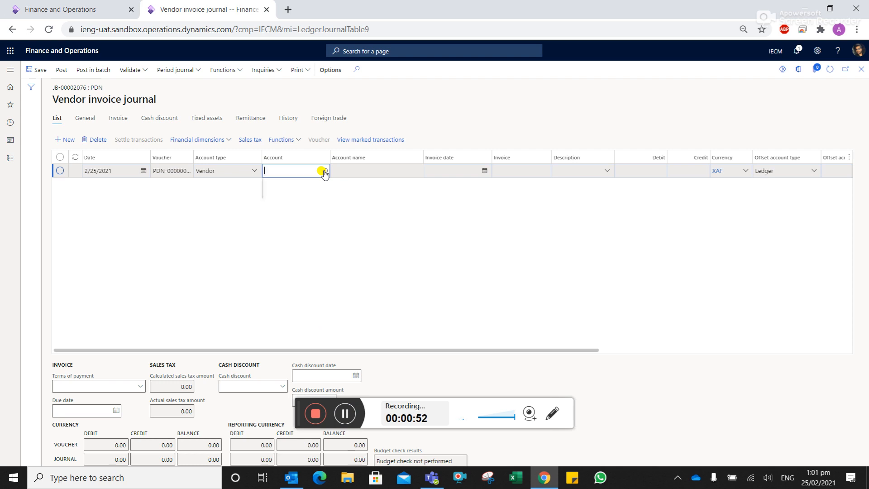
{"action": "left_click", "coordinate": [324, 171]}
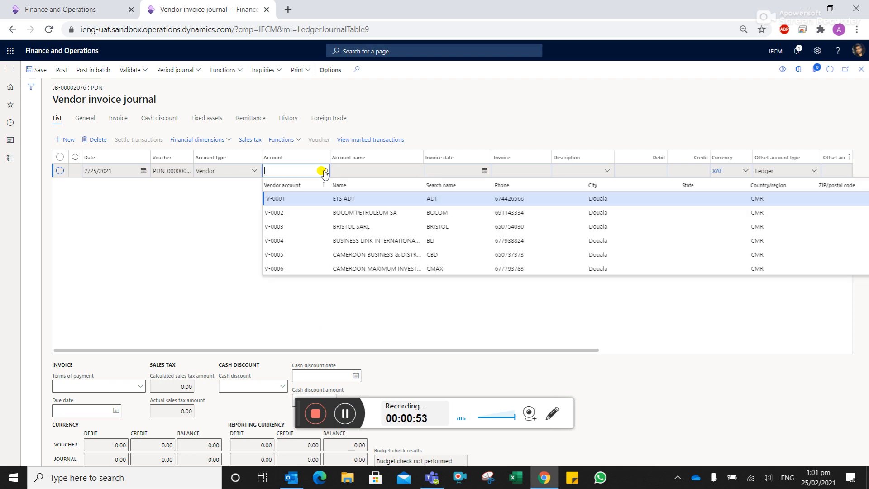
{"action": "left_click", "coordinate": [355, 198]}
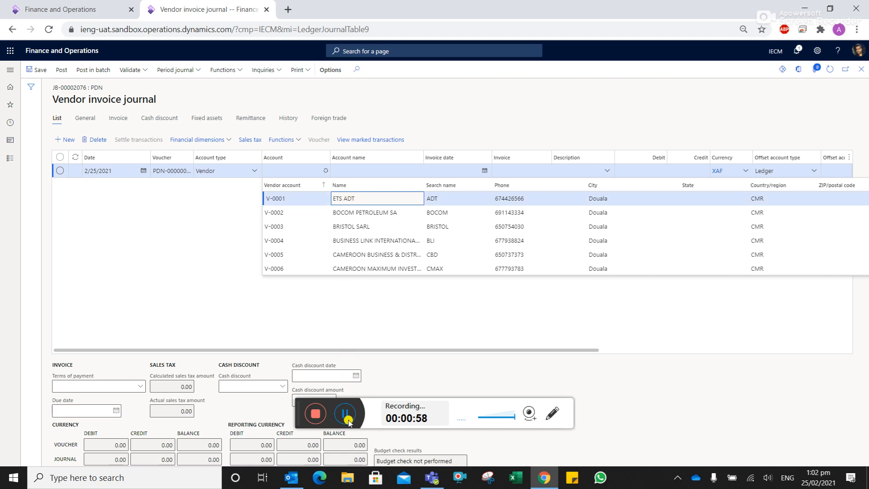
{"action": "left_click", "coordinate": [483, 171]}
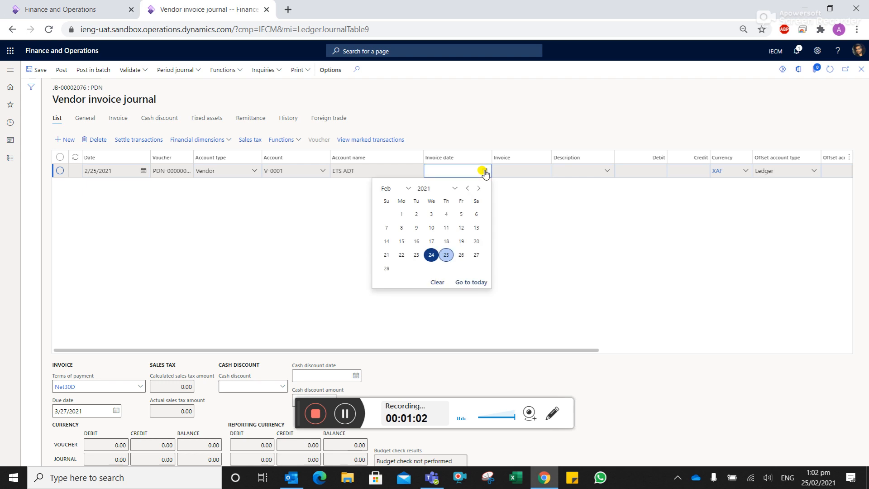
{"action": "left_click", "coordinate": [417, 257]}
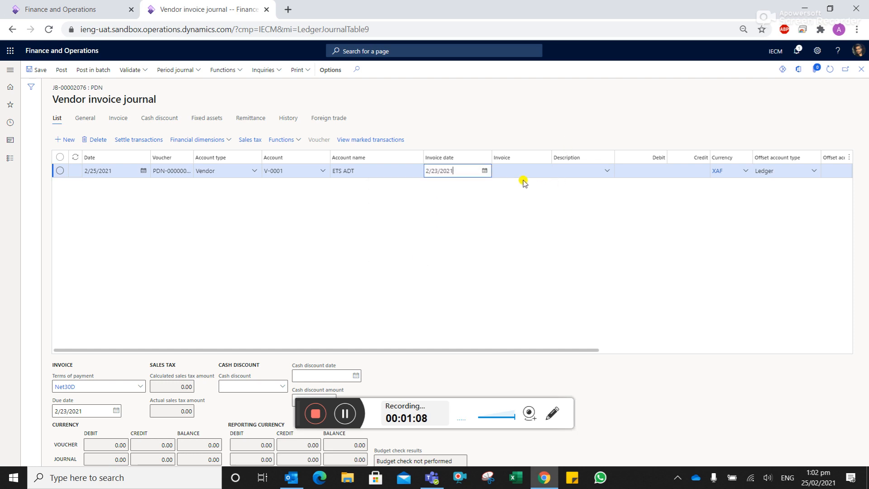
Step: Enter "Debit Note 10" as the invoice reference on the vendor line
{"action": "left_click", "coordinate": [509, 168]}
{"action": "type", "text": "C"}
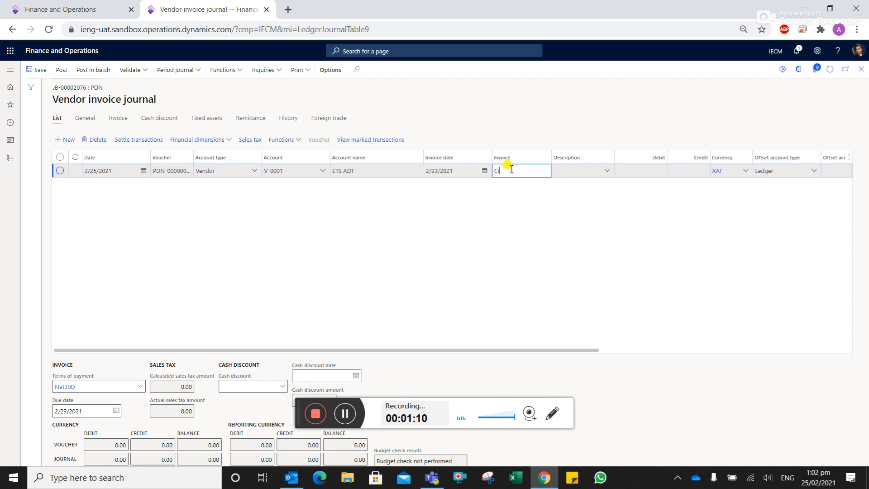
{"action": "type", "text": "redit"}
{"action": "double_click", "coordinate": [511, 169]}
{"action": "type", "text": "Debit Note 10"}
{"action": "key", "text": "Tab"}
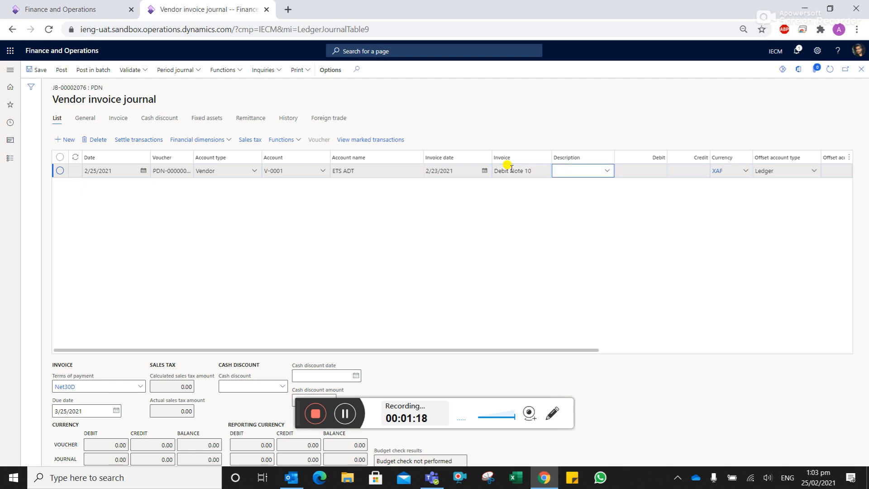
Step: Describe the line as "Description of Debit Note" and enter a debit amount of 25000
{"action": "type", "text": "Description of Deb"}
{"action": "type", "text": "it Note"}
{"action": "key", "text": "Tab"}
{"action": "key", "text": "Tab"}
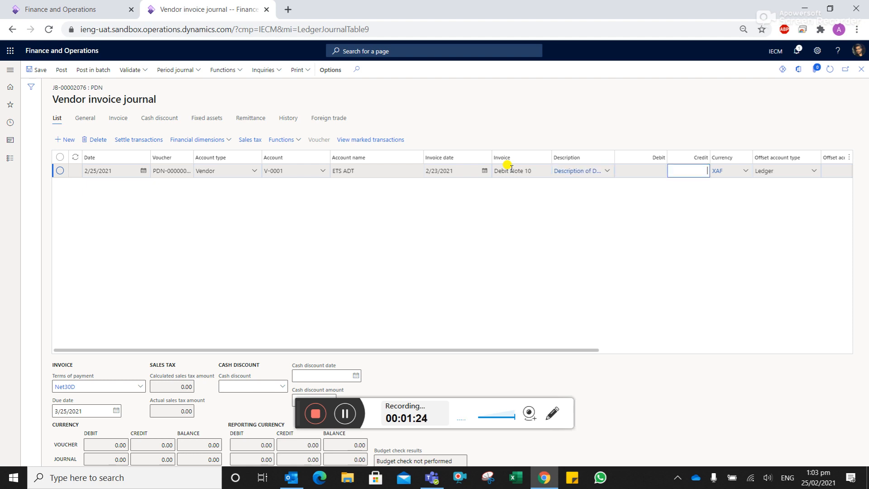
{"action": "key", "text": "shift+Tab"}
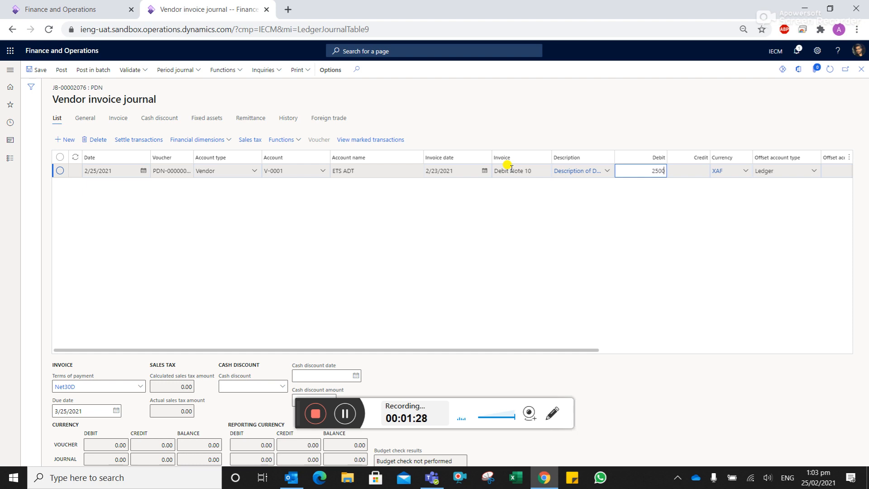
{"action": "type", "text": "25000"}
{"action": "key", "text": "Tab"}
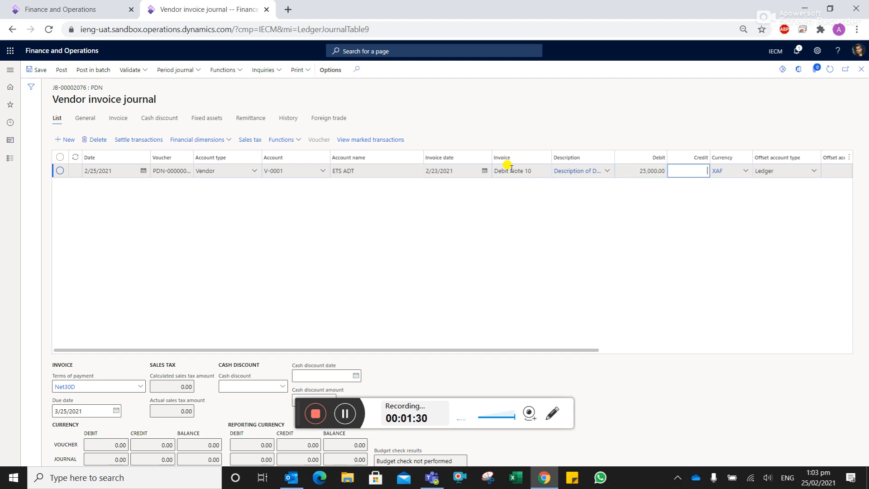
{"action": "key", "text": "Tab"}
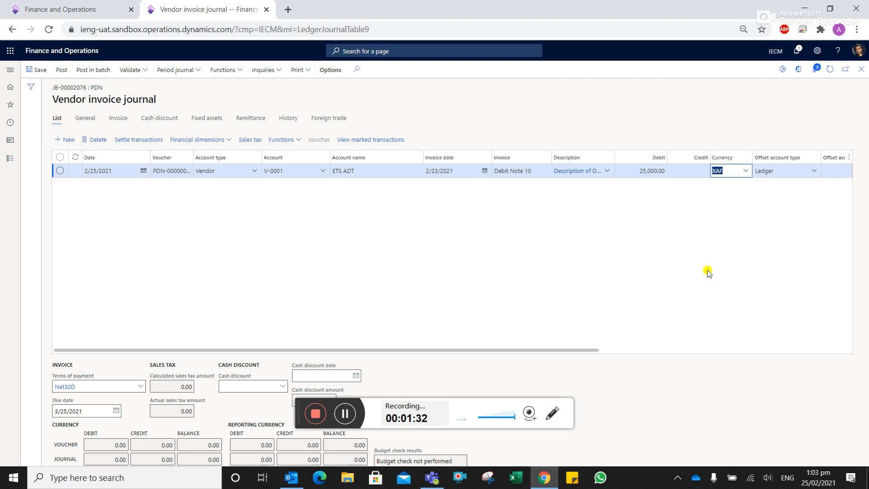
Step: Set the line's offset account to main account 626100 (Vehicle Rental) with country CM and business line OM
{"action": "left_click_drag", "start_coordinate": [576, 352], "coordinate": [718, 339]}
{"action": "left_click", "coordinate": [686, 171]}
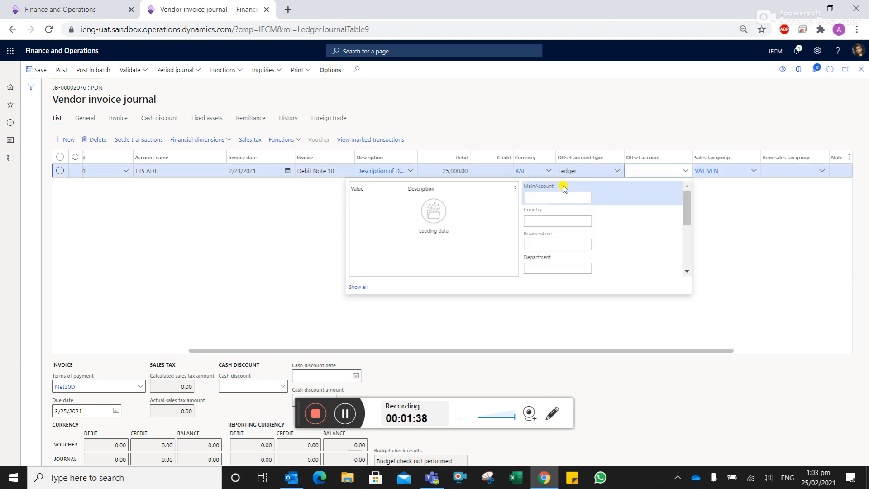
{"action": "left_click", "coordinate": [556, 197]}
{"action": "type", "text": "62610"}
{"action": "key", "text": "BackSpace"}
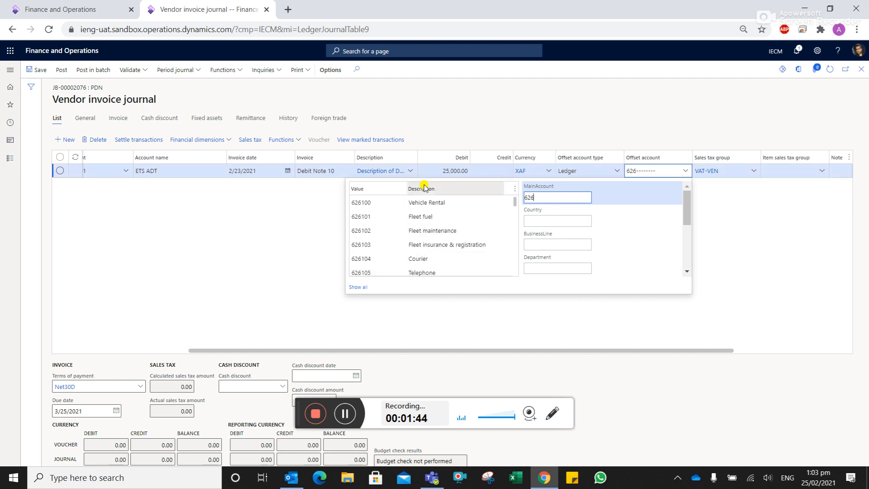
{"action": "left_click", "coordinate": [429, 204]}
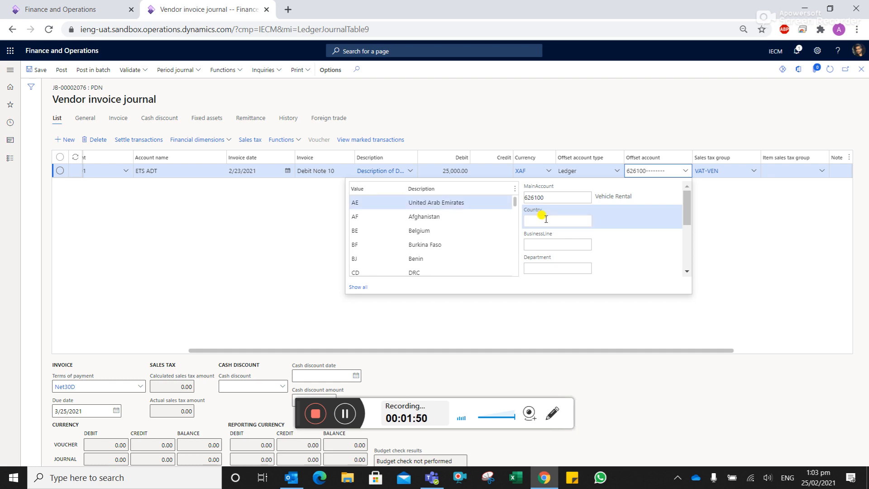
{"action": "left_click", "coordinate": [546, 219]}
{"action": "type", "text": "CM"}
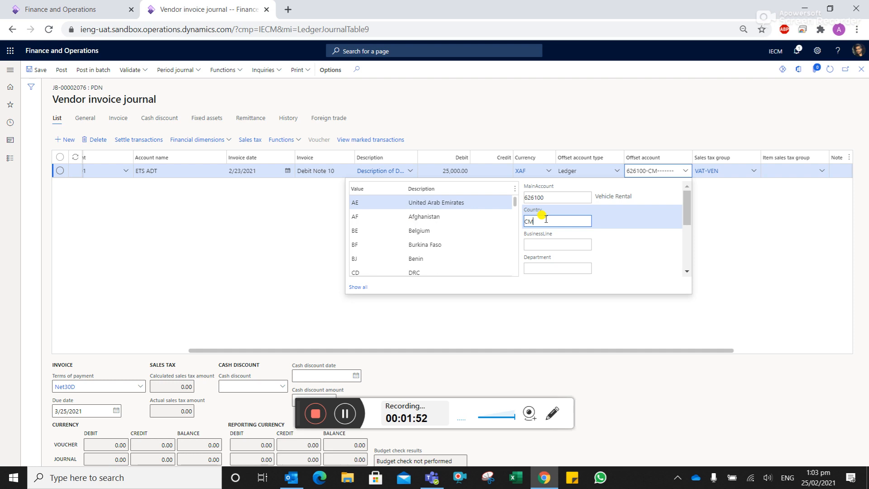
{"action": "key", "text": "Tab"}
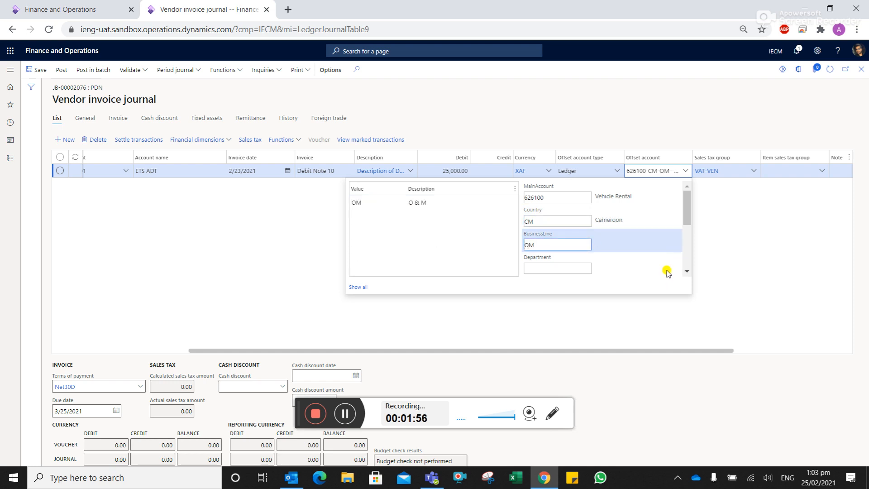
{"action": "left_click", "coordinate": [687, 274]}
{"action": "left_click", "coordinate": [687, 273]}
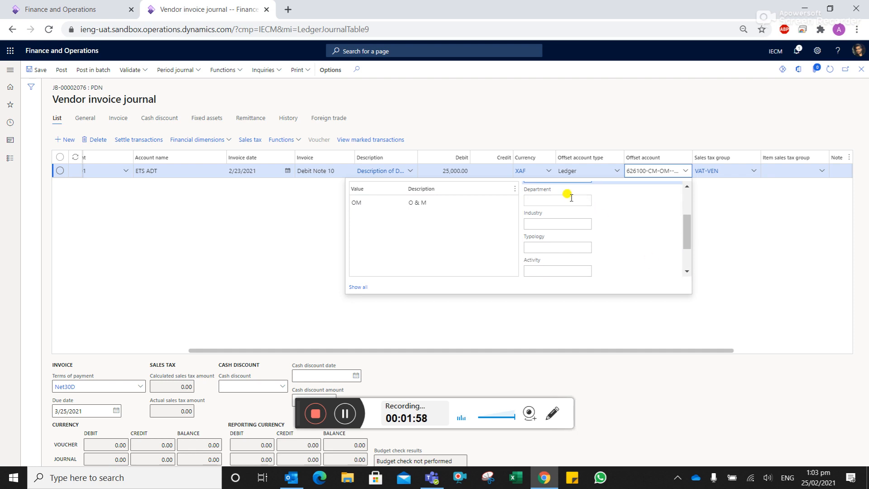
{"action": "left_click", "coordinate": [732, 232]}
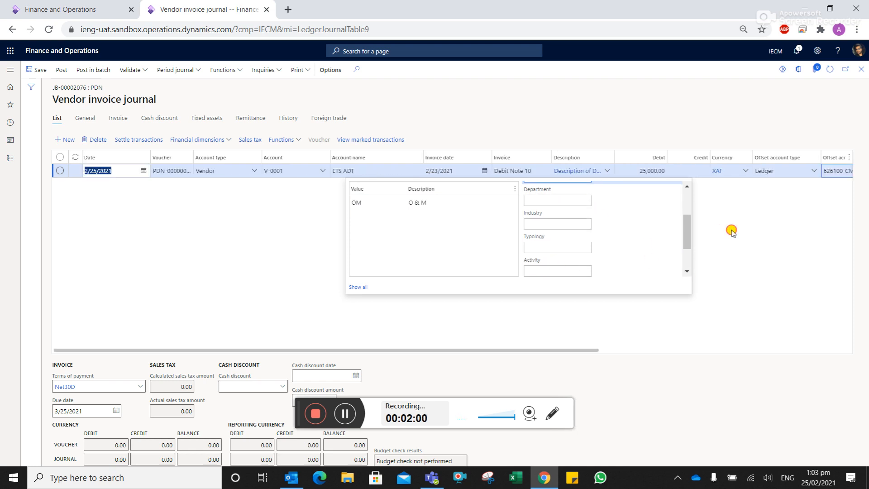
Step: Assign the item sales tax group VEN-19.25% (Vendors Conditional Tax 19.25%) to the line
{"action": "left_click_drag", "start_coordinate": [552, 352], "coordinate": [794, 351]}
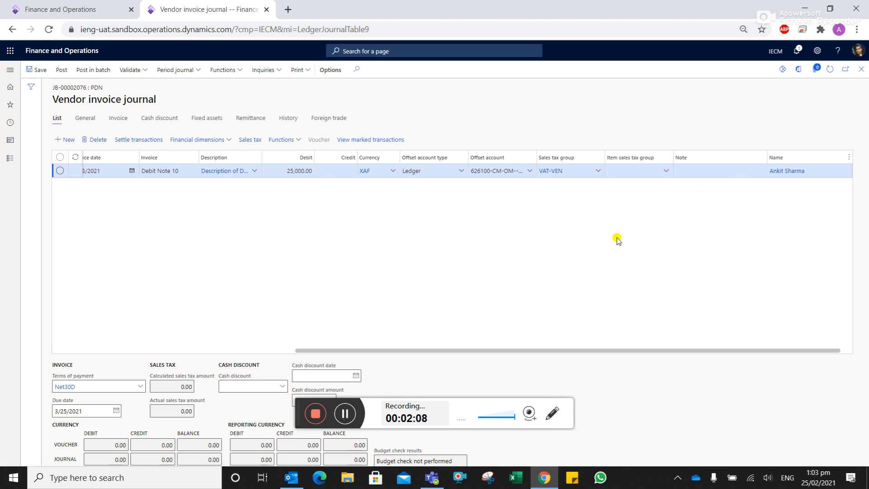
{"action": "left_click", "coordinate": [666, 172]}
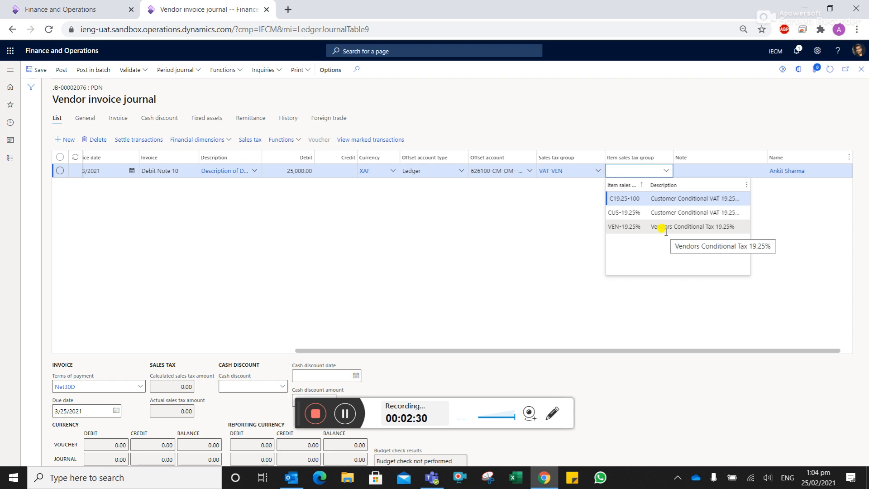
{"action": "left_click", "coordinate": [636, 228]}
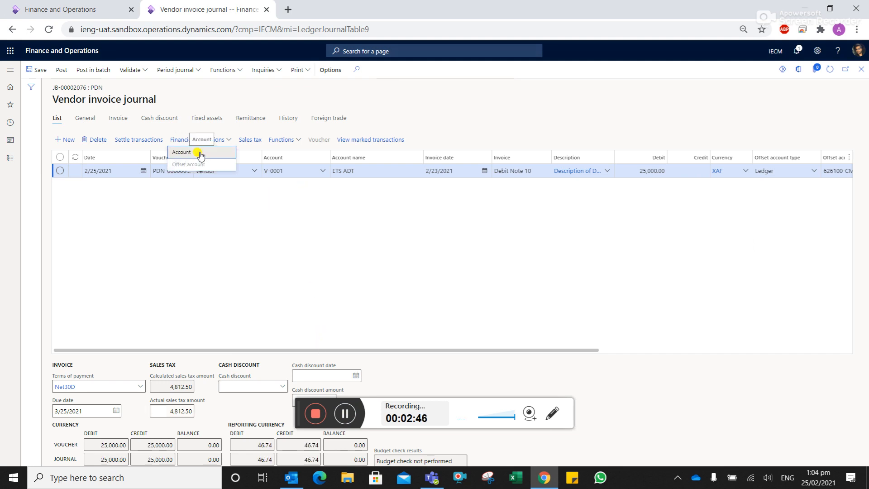
Step: Set the vendor account's financial dimensions on the line to country CM and business line Om
{"action": "left_click", "coordinate": [199, 153]}
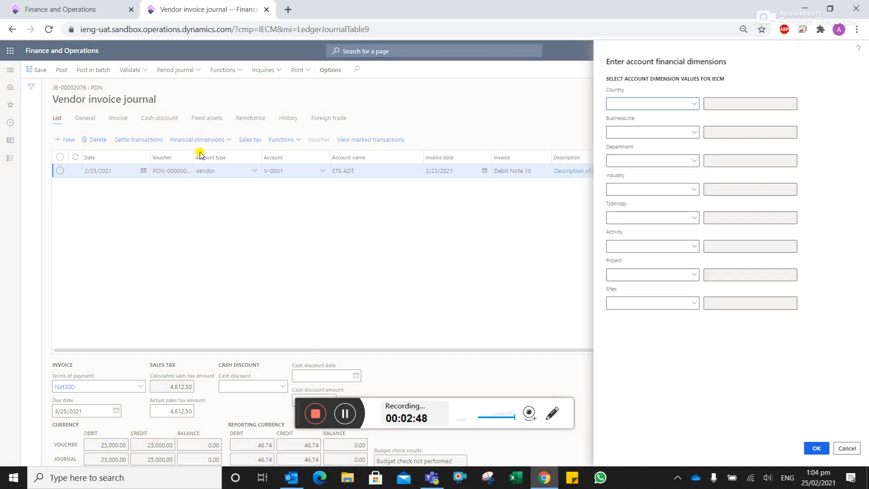
{"action": "type", "text": "Om"}
{"action": "key", "text": "Tab"}
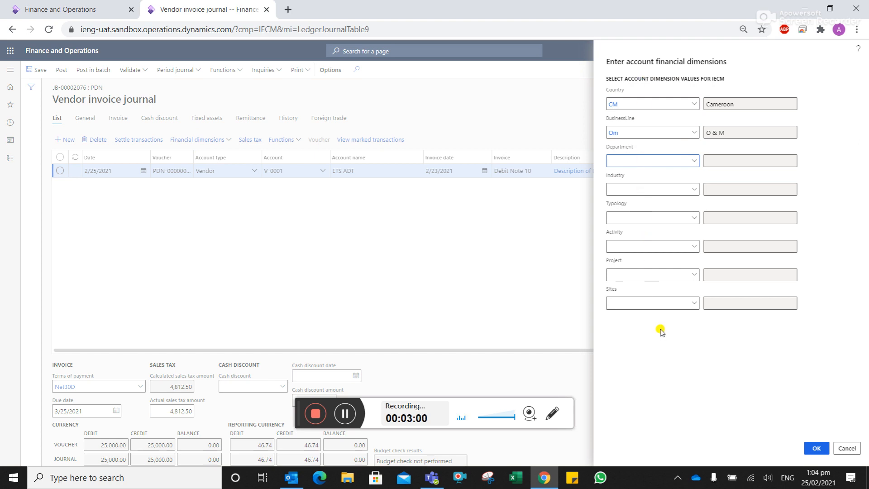
{"action": "left_click", "coordinate": [810, 451]}
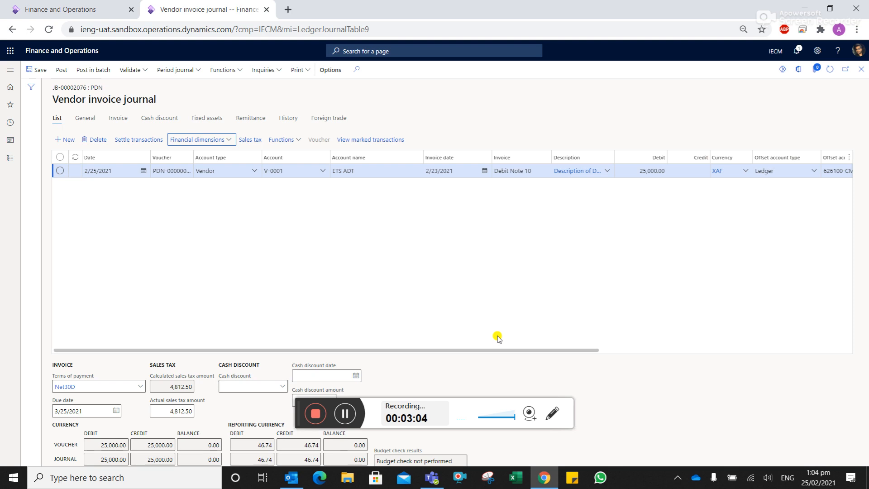
Step: Review the completed ETS ADT debit note line and delete it from the vendor invoice journal
{"action": "scroll", "coordinate": [498, 339], "scroll_direction": "right", "scroll_amount": 8}
{"action": "scroll", "coordinate": [498, 339], "scroll_direction": "left", "scroll_amount": 8}
{"action": "left_click", "coordinate": [166, 261]}
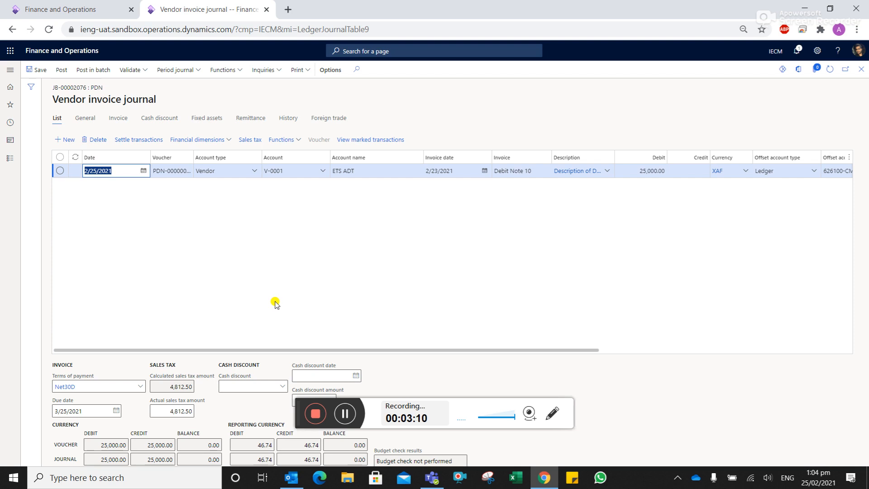
{"action": "scroll", "coordinate": [276, 304], "scroll_direction": "right", "scroll_amount": 8}
{"action": "scroll", "coordinate": [276, 303], "scroll_direction": "left", "scroll_amount": 8}
{"action": "left_click", "coordinate": [96, 140]}
{"action": "left_click", "coordinate": [96, 140]}
{"action": "left_click", "coordinate": [488, 245]}
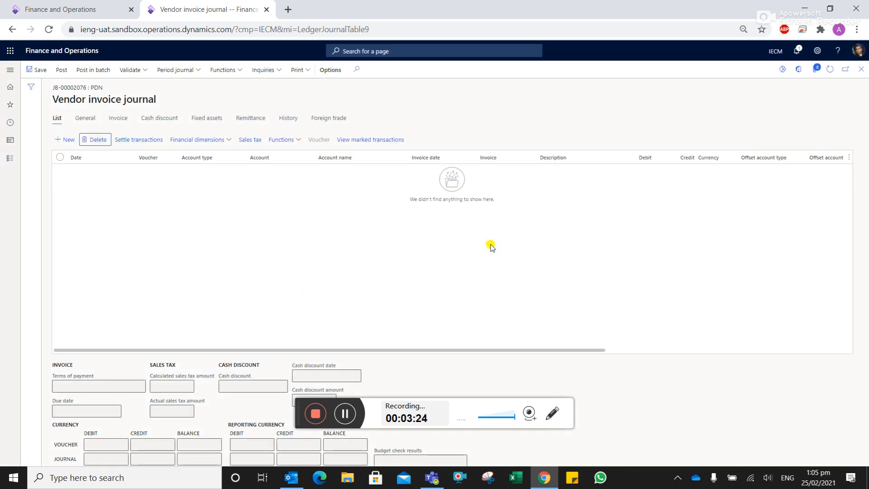
Step: Add a new line to the vendor invoice journal and select the vendor ETS ADT as its account
{"action": "left_click", "coordinate": [70, 141]}
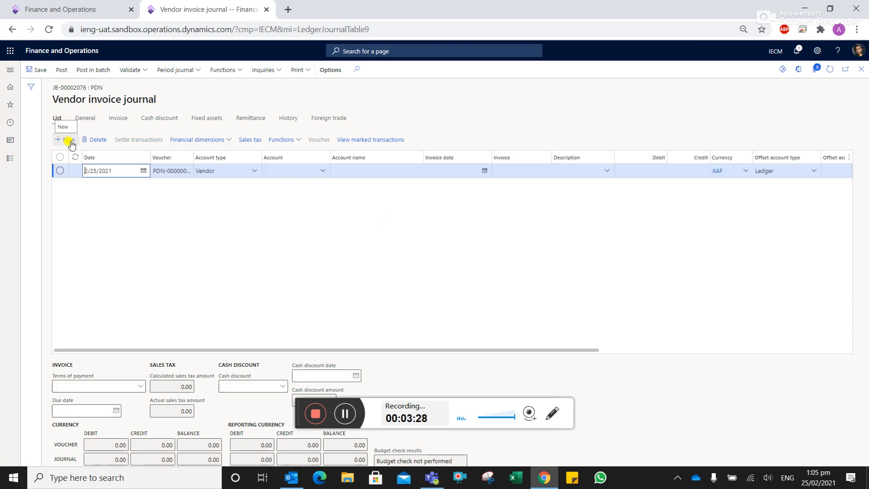
{"action": "left_click", "coordinate": [323, 172]}
{"action": "left_click", "coordinate": [323, 171]}
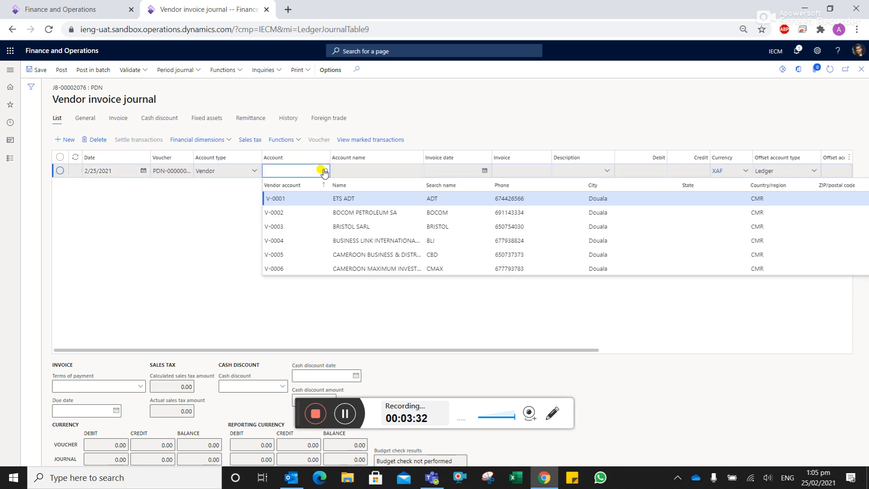
{"action": "left_click", "coordinate": [338, 202]}
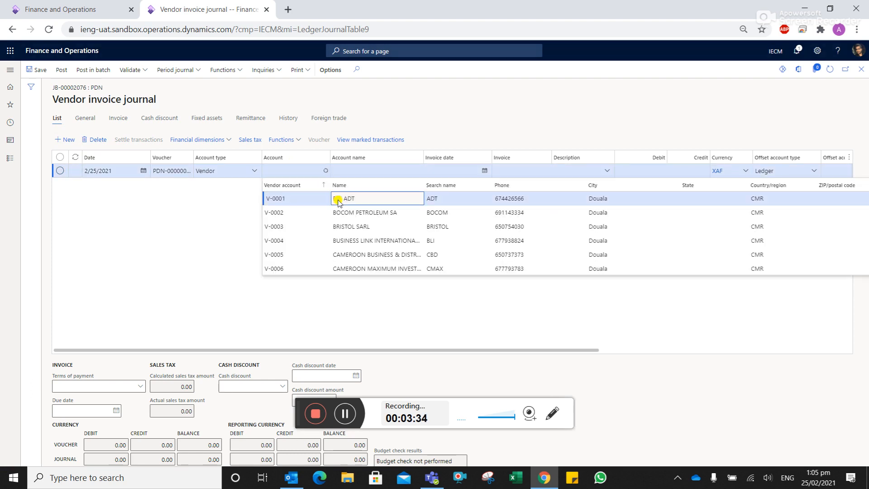
{"action": "left_click", "coordinate": [324, 200]}
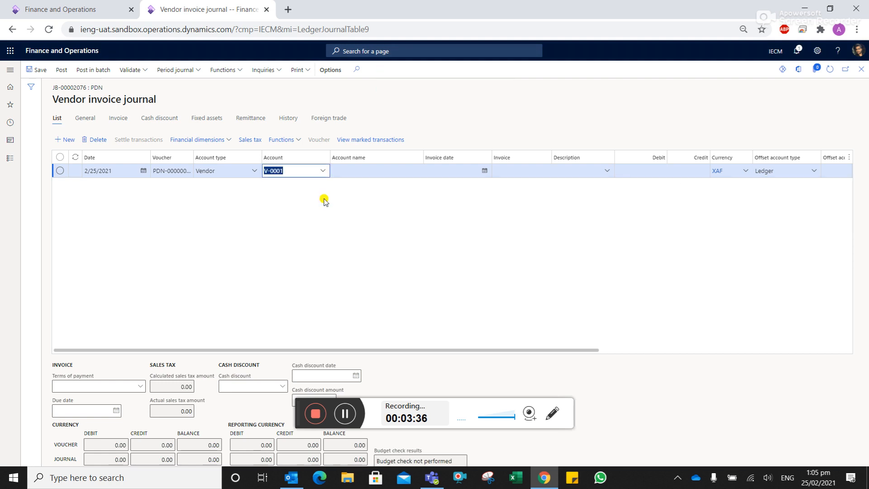
Step: Set the ETS ADT line's invoice date to 2/23/2021 and its invoice number to CN1
{"action": "key", "text": "Tab"}
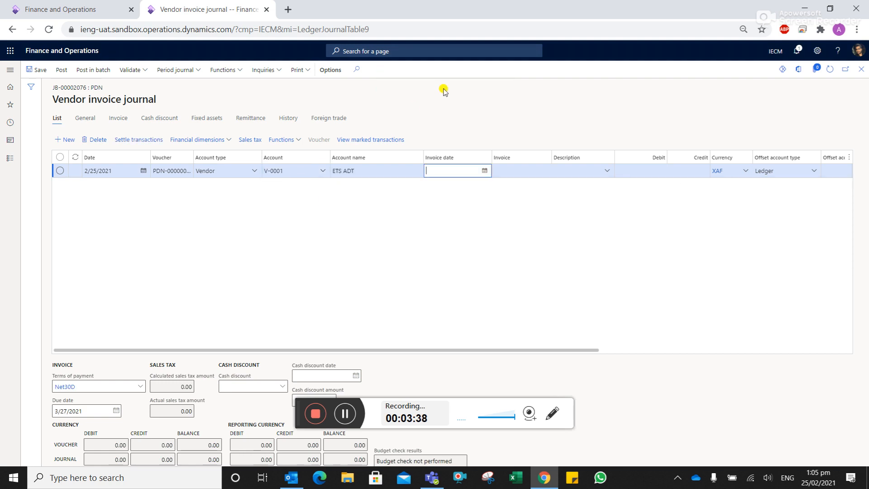
{"action": "left_click", "coordinate": [483, 171]}
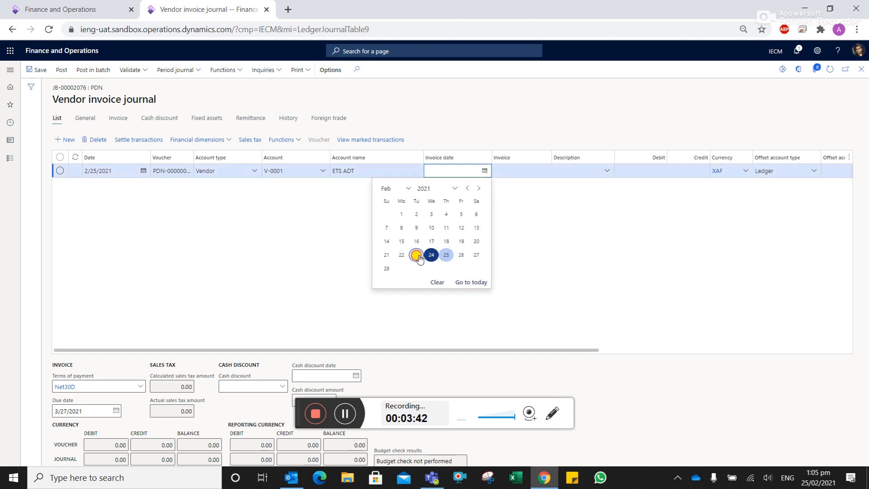
{"action": "left_click", "coordinate": [417, 256]}
{"action": "key", "text": "Tab"}
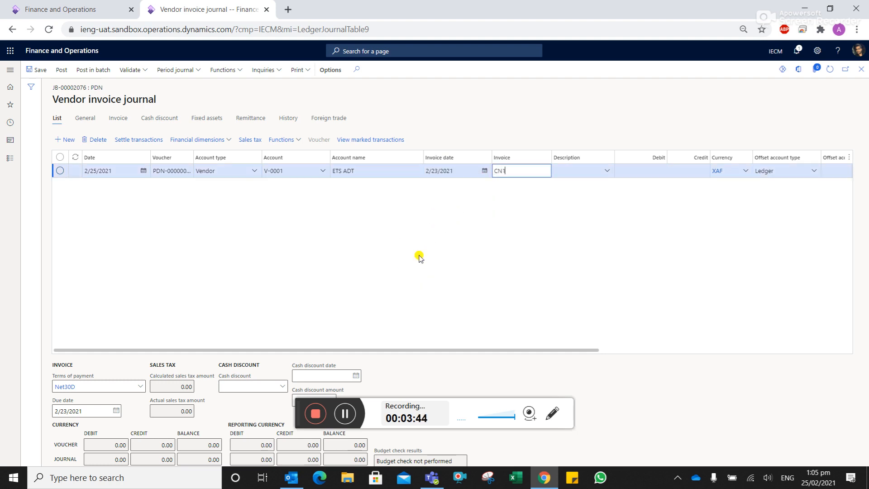
{"action": "key", "text": "Tab"}
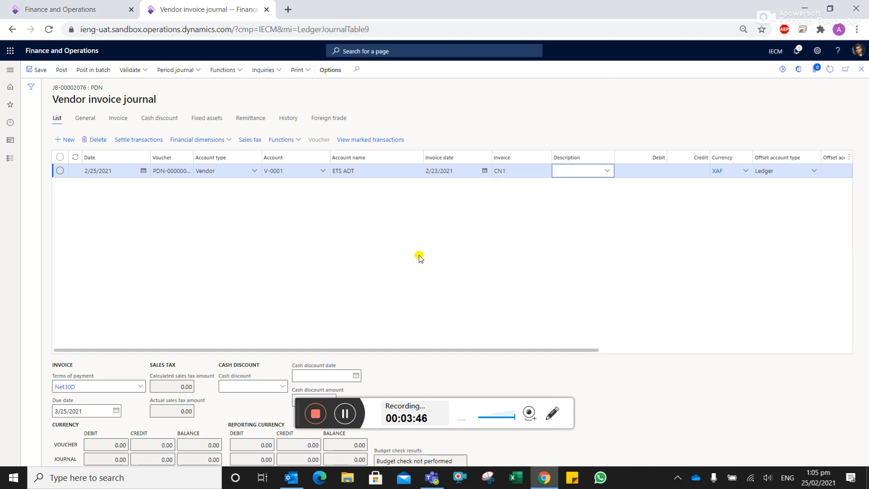
Step: Enter a debit of 25,000 on the ETS ADT vendor line
{"action": "key", "text": "Tab"}
{"action": "key", "text": "Tab"}
{"action": "key", "text": "shift+Tab"}
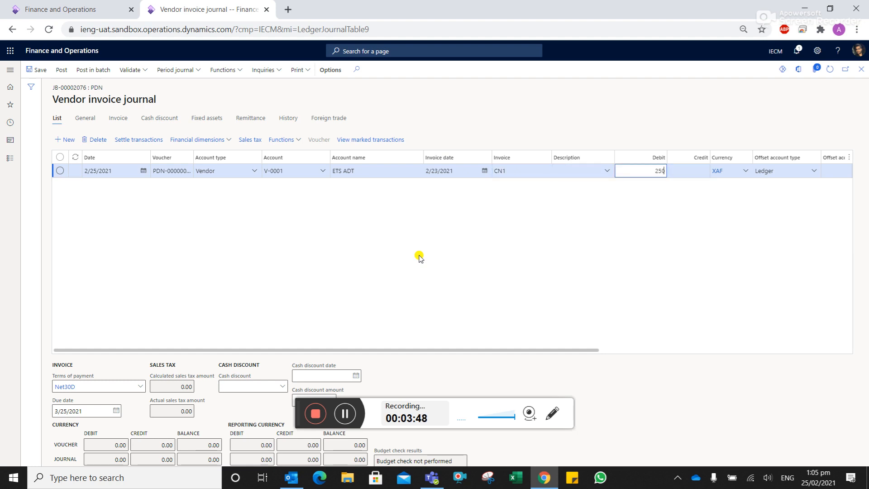
{"action": "key", "text": "Tab"}
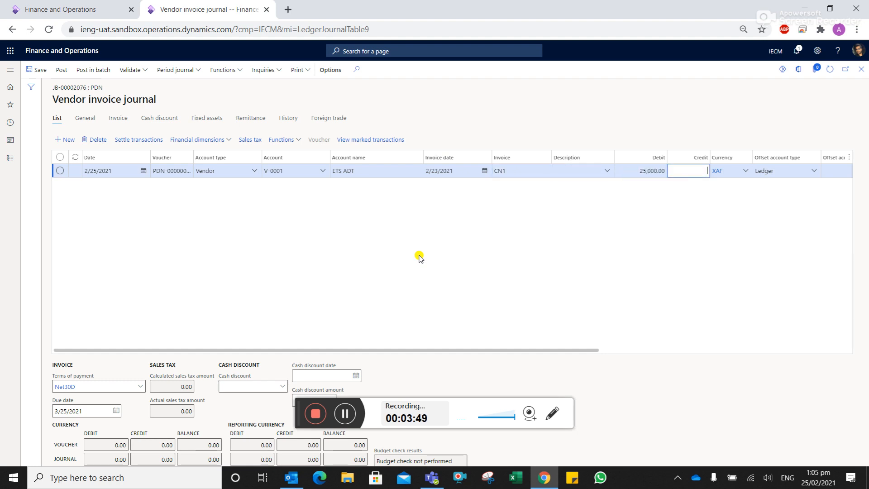
Step: Add a second line to the vendor invoice journal with Ledger as its account type
{"action": "left_click", "coordinate": [68, 140]}
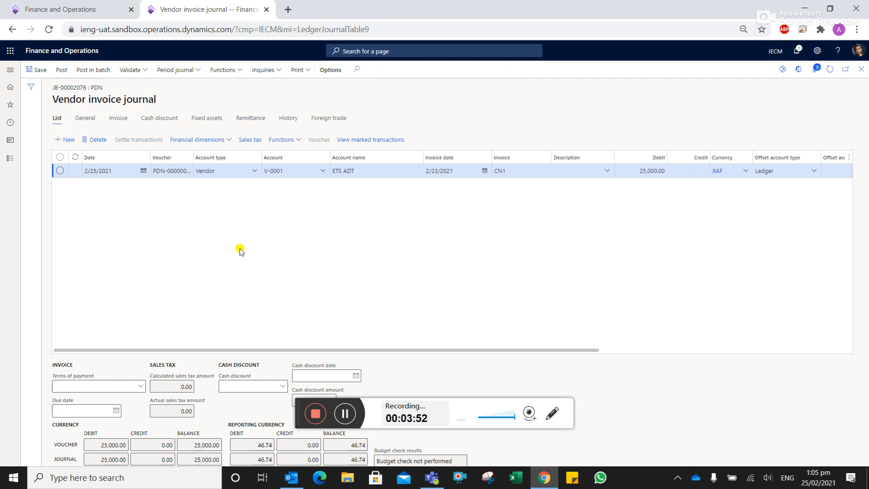
{"action": "left_click", "coordinate": [255, 172]}
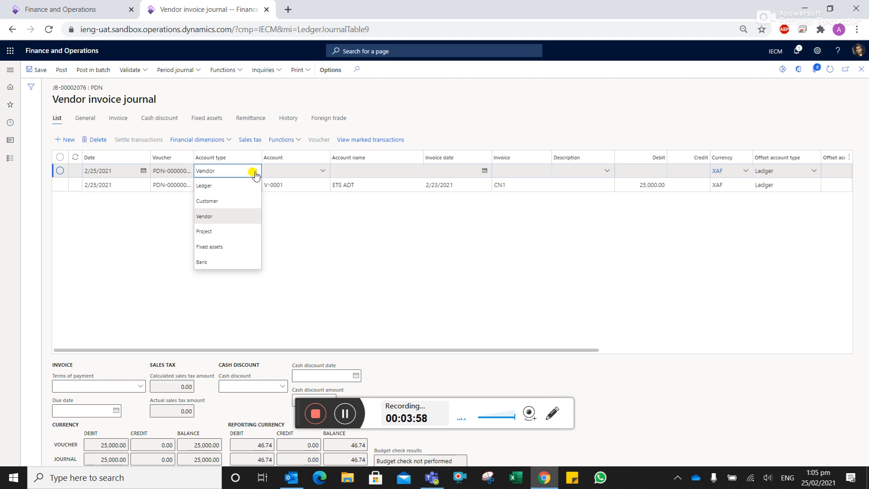
{"action": "left_click", "coordinate": [234, 186]}
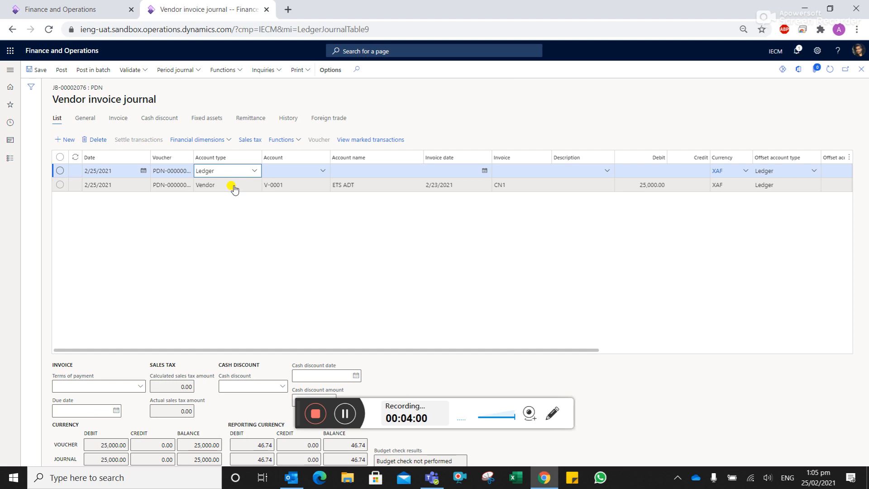
Step: Set the second line's account to main account 626100 (Vehicle Rental) with country CM and business line OM
{"action": "left_click", "coordinate": [322, 171]}
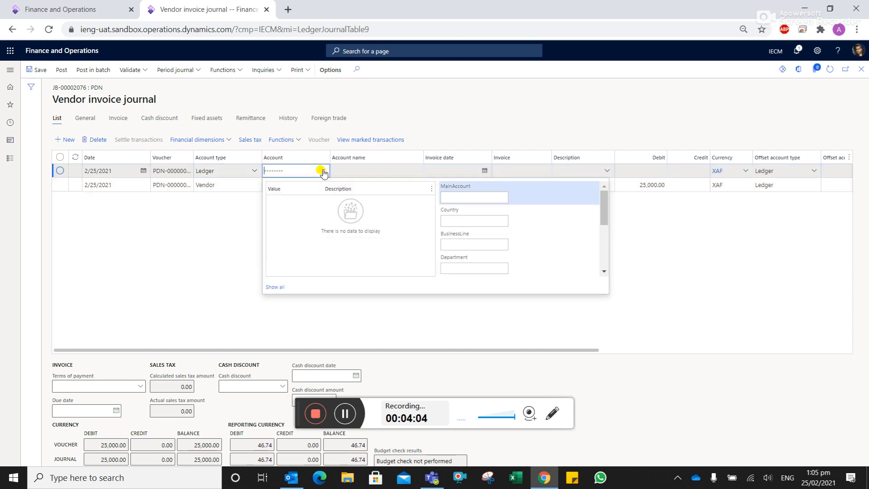
{"action": "left_click", "coordinate": [462, 196]}
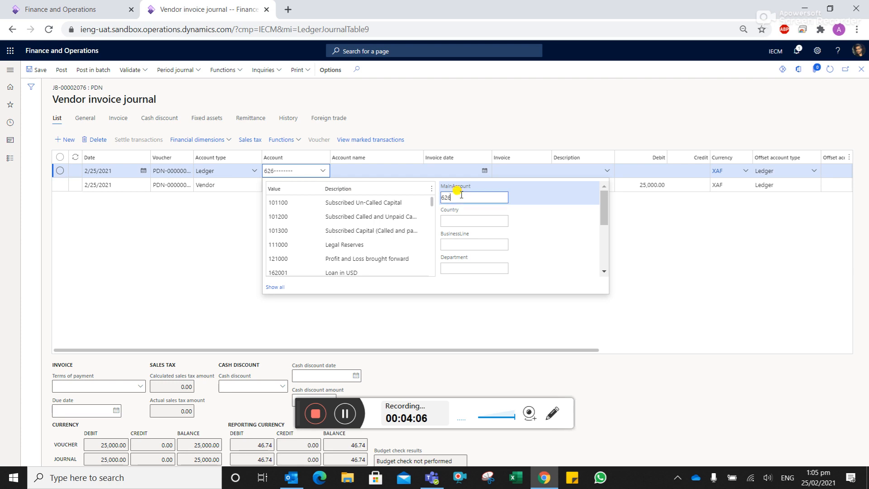
{"action": "key", "text": "Tab"}
{"action": "type", "text": "CM"}
{"action": "key", "text": "Tab"}
{"action": "type", "text": "OM"}
{"action": "key", "text": "Tab"}
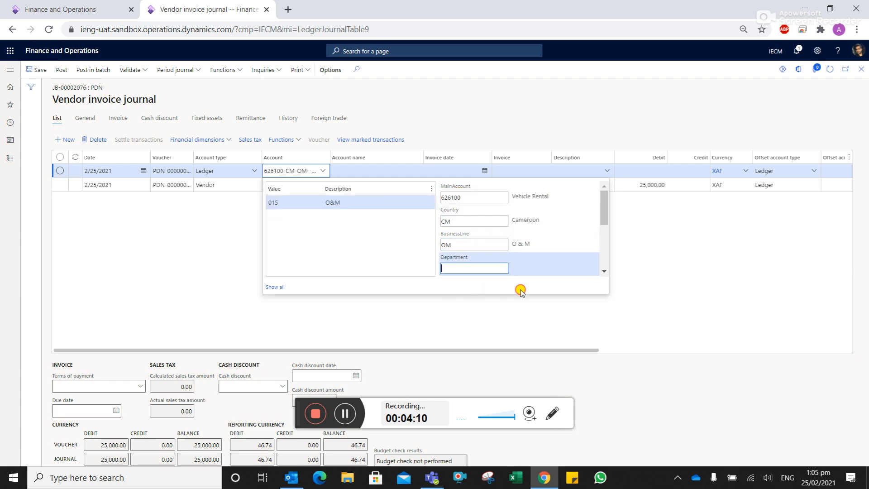
{"action": "left_click", "coordinate": [528, 320]}
{"action": "key", "text": "Tab"}
{"action": "key", "text": "Tab"}
{"action": "key", "text": "Tab"}
{"action": "key", "text": "Tab"}
{"action": "key", "text": "Tab"}
Step: Set the OM vehicle rental line's invoice date to 2/23/2021 and its invoice number to CN1
{"action": "left_click", "coordinate": [484, 171]}
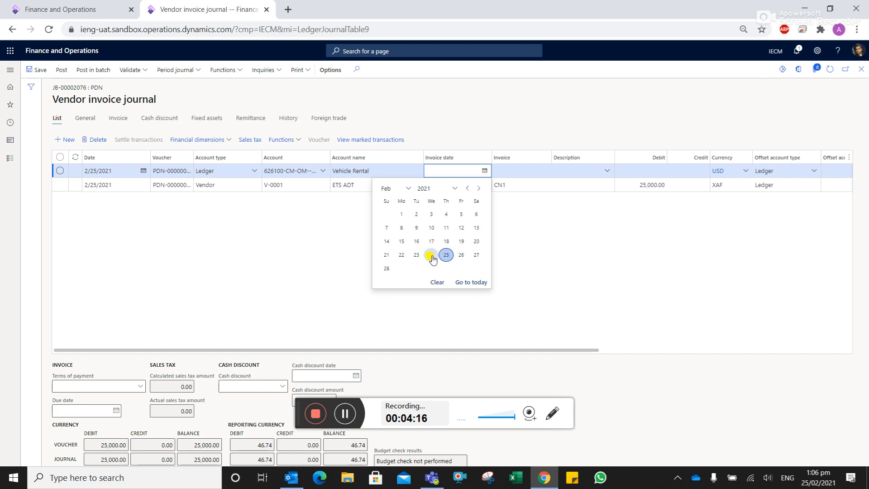
{"action": "left_click", "coordinate": [431, 256]}
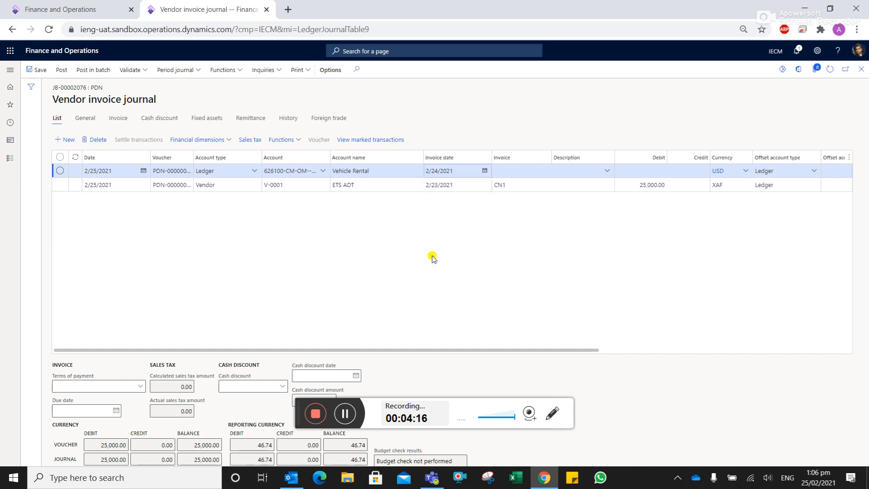
{"action": "left_click", "coordinate": [484, 171]}
{"action": "left_click", "coordinate": [414, 256]}
{"action": "left_click", "coordinate": [500, 171]}
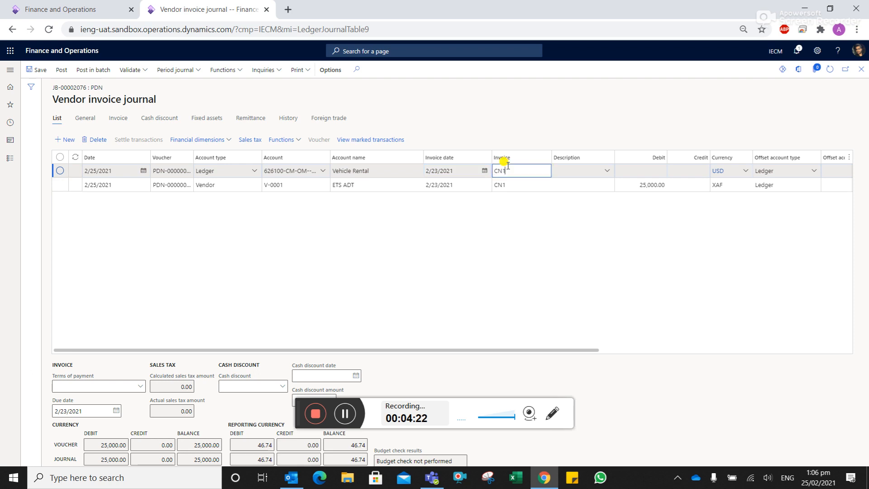
Step: Enter a credit of 12,500 on the OM vehicle rental line and set its currency to XAF
{"action": "key", "text": "Tab"}
{"action": "key", "text": "Tab"}
{"action": "key", "text": "Tab"}
{"action": "key", "text": "Tab"}
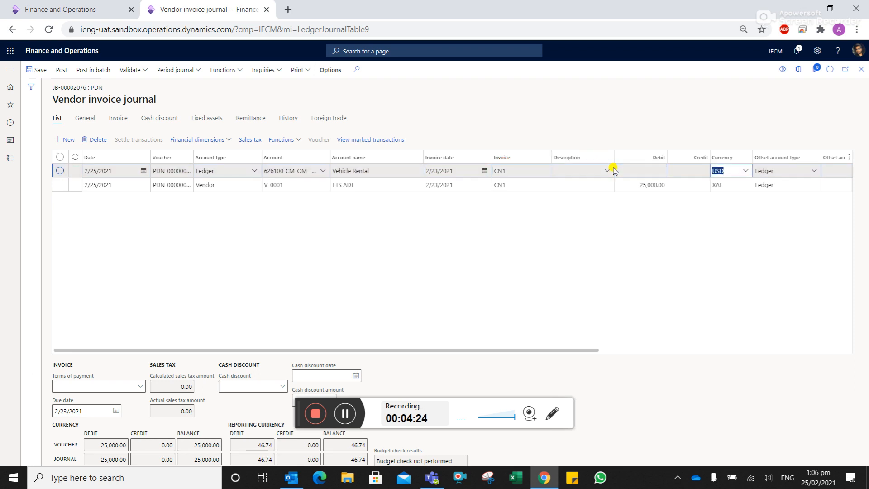
{"action": "key", "text": "shift+Tab"}
{"action": "type", "text": "12500"}
{"action": "key", "text": "Tab"}
{"action": "type", "text": "XAF"}
{"action": "key", "text": "Tab"}
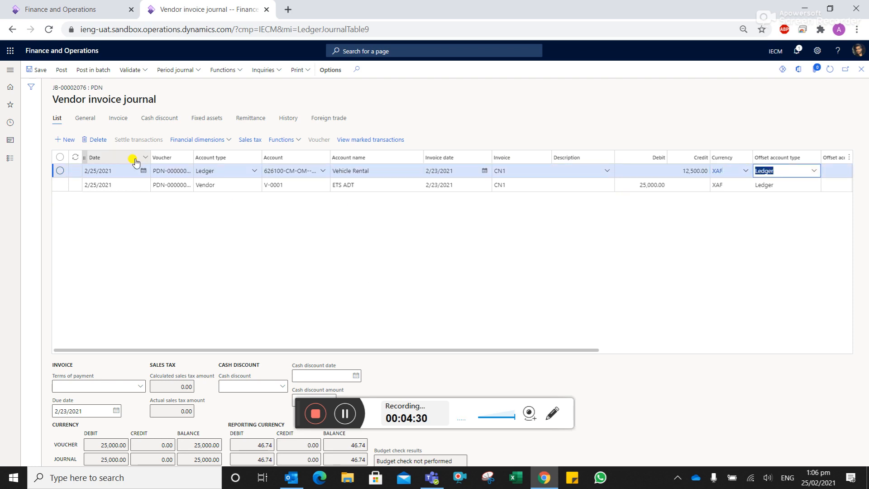
Step: Add a third journal line with account type Ledger, widening the Voucher column to show the full voucher number
{"action": "left_click", "coordinate": [70, 140]}
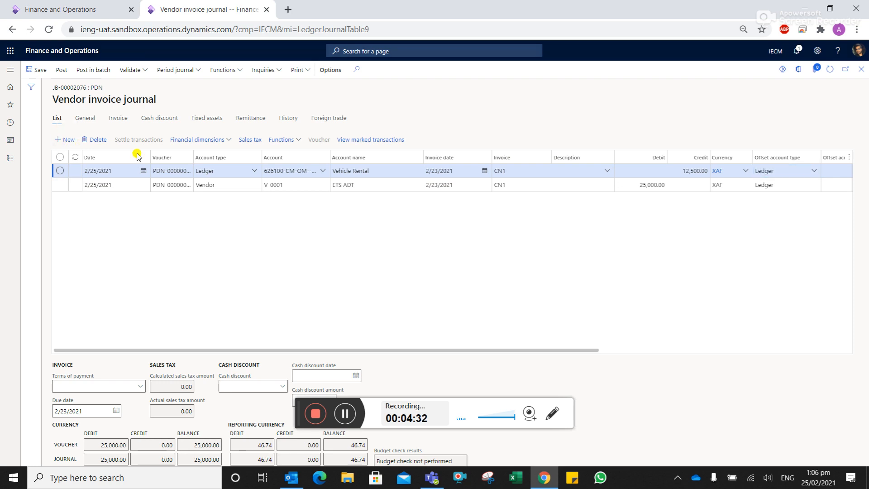
{"action": "left_click_drag", "start_coordinate": [190, 157], "coordinate": [228, 158]}
{"action": "key", "text": "Tab"}
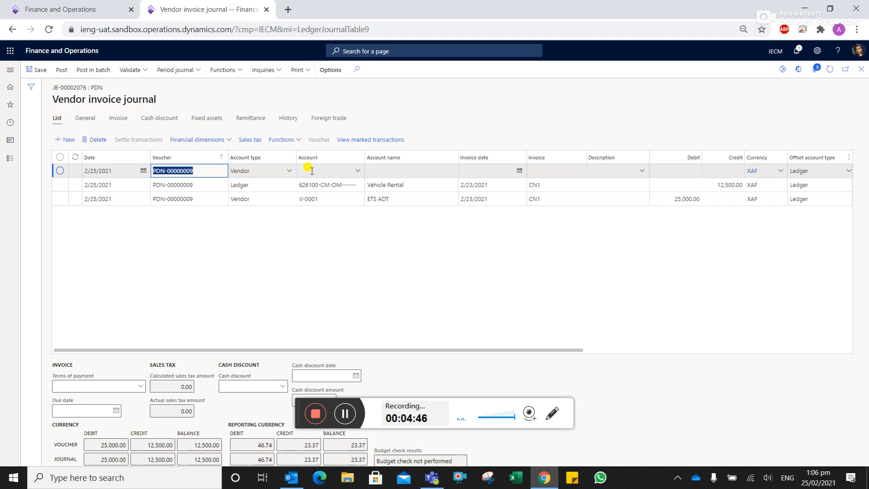
{"action": "left_click", "coordinate": [289, 171]}
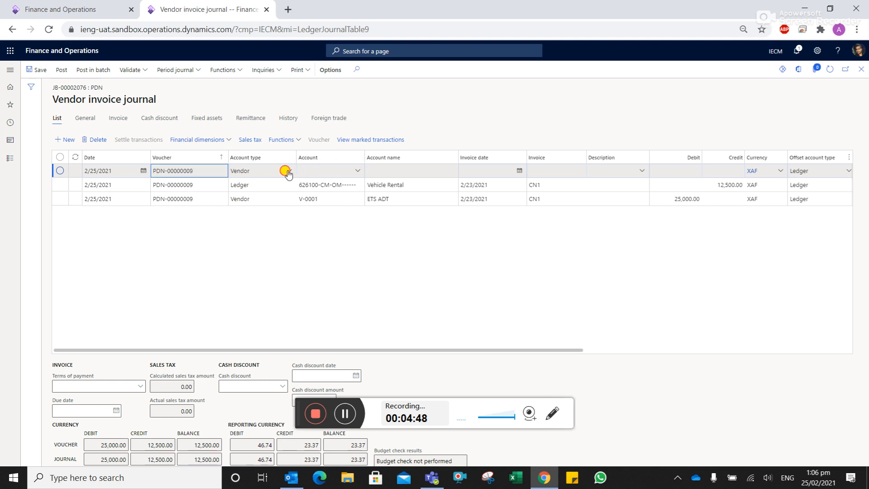
{"action": "left_click", "coordinate": [278, 186]}
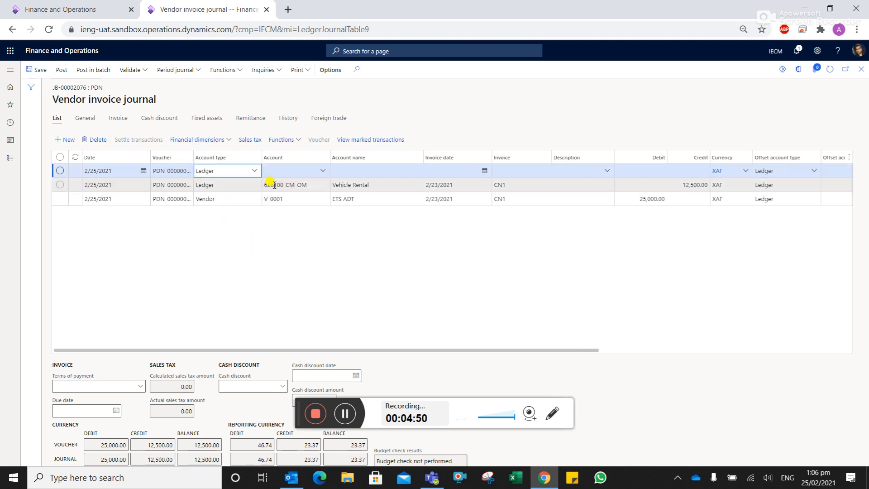
Step: Set the third line's ledger account to 626100 with country CM and business line EC
{"action": "left_click", "coordinate": [296, 168]}
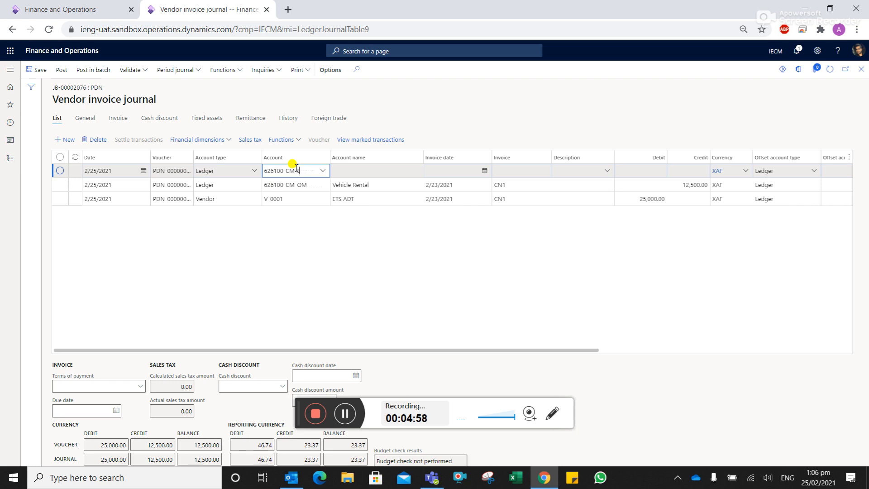
{"action": "type", "text": "EC"}
{"action": "key", "text": "Tab"}
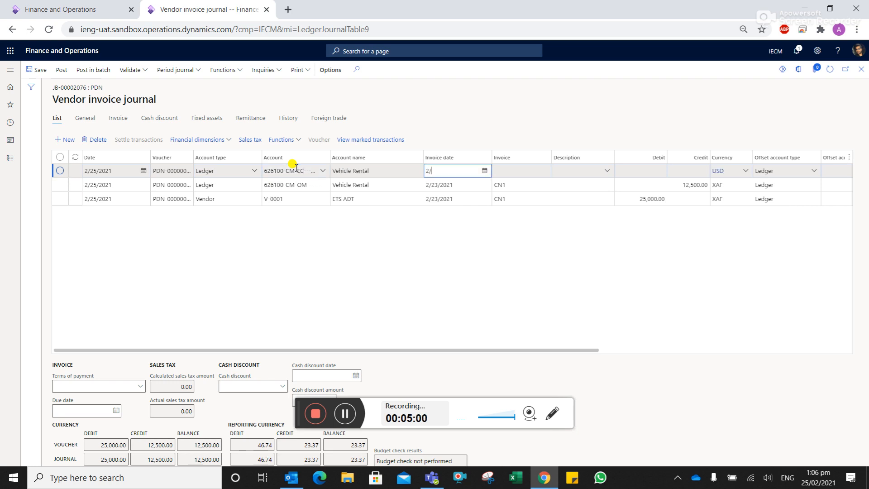
Step: Set the EC vehicle rental line's invoice date to 2/23/2021 and its invoice number to CN1
{"action": "type", "text": "2/23/2021"}
{"action": "key", "text": "Tab"}
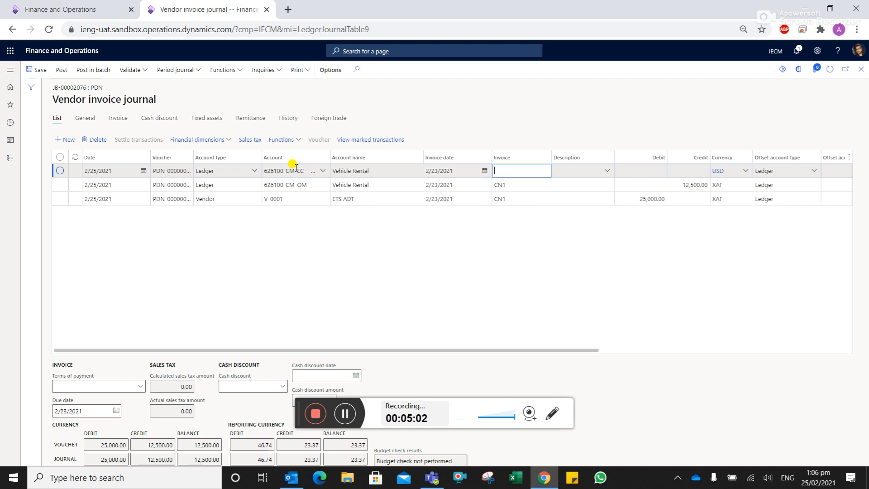
{"action": "key", "text": "Tab"}
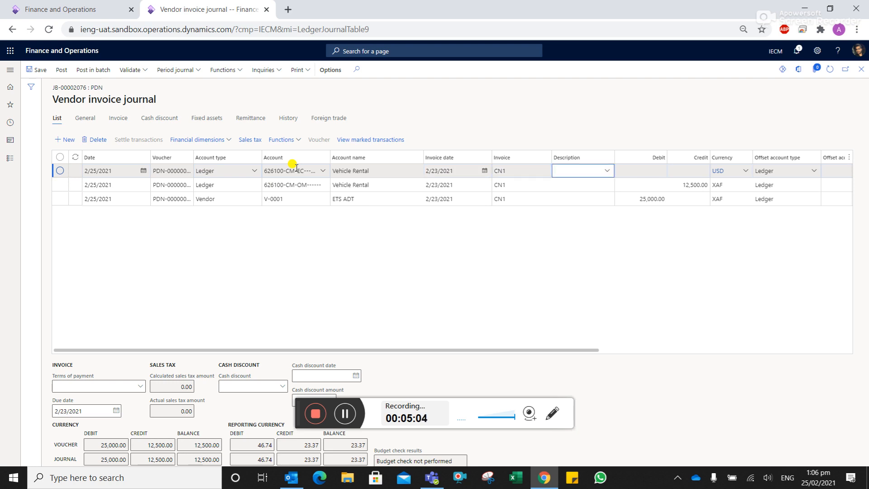
Step: Set the EC vehicle rental line's currency to XAF and enter a credit of 12,500
{"action": "key", "text": "Tab"}
{"action": "key", "text": "Tab"}
{"action": "key", "text": "Tab"}
{"action": "key", "text": "BackSpace"}
{"action": "key", "text": "Tab"}
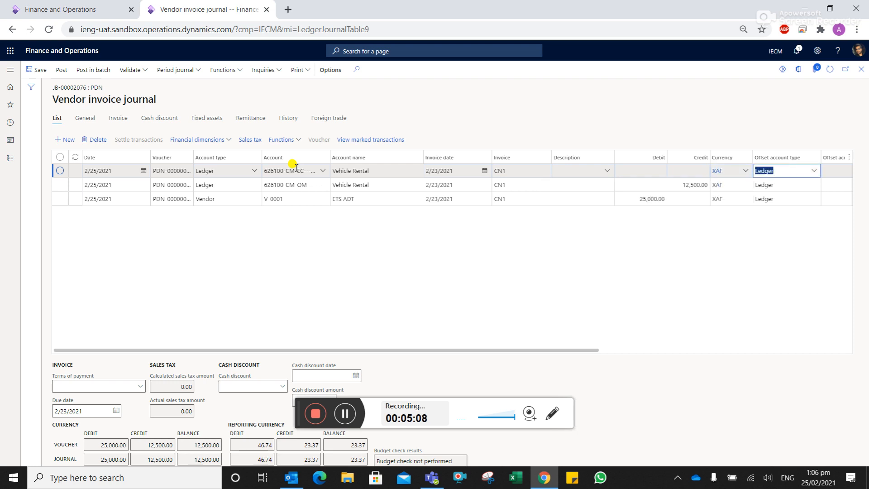
{"action": "key", "text": "shift+Tab"}
{"action": "key", "text": "shift+Tab"}
{"action": "type", "text": "12,500"}
{"action": "key", "text": "Tab"}
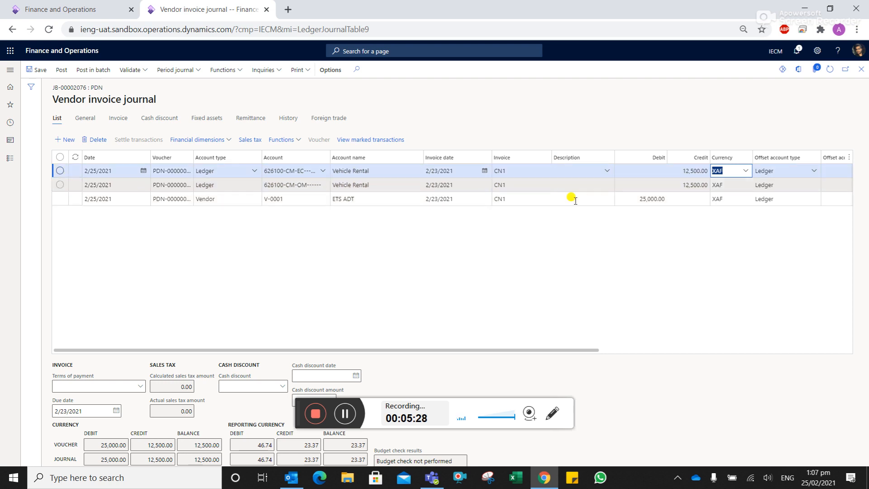
Step: Assign the item sales tax group VEN-19.25% (Vendors Conditional Tax 19.25%) to both vehicle rental ledger lines
{"action": "scroll", "coordinate": [553, 248], "scroll_direction": "right", "scroll_amount": 5}
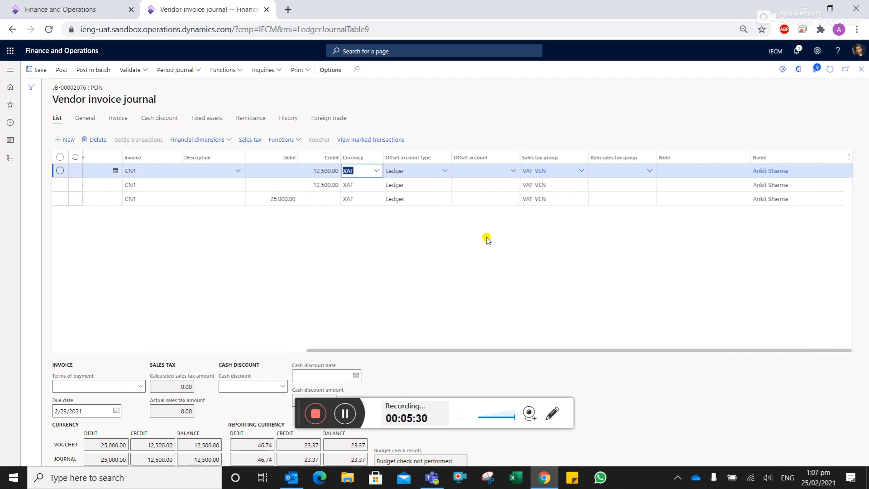
{"action": "left_click", "coordinate": [650, 171]}
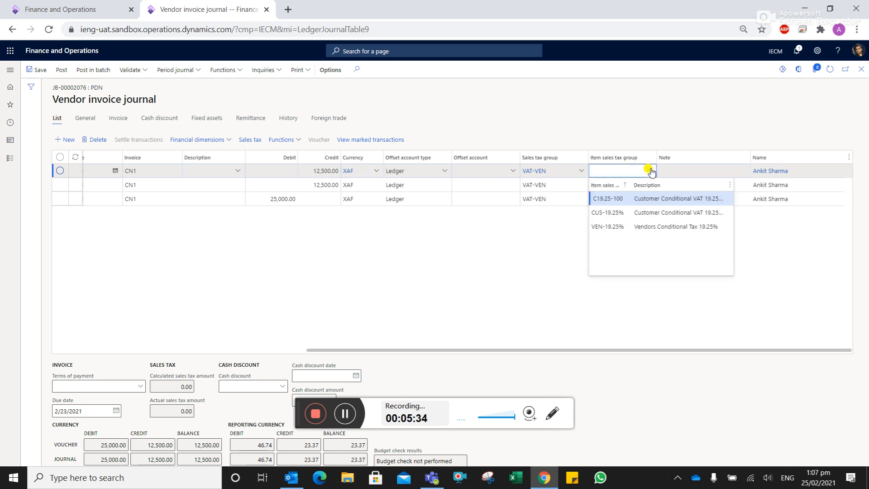
{"action": "left_click", "coordinate": [653, 226]}
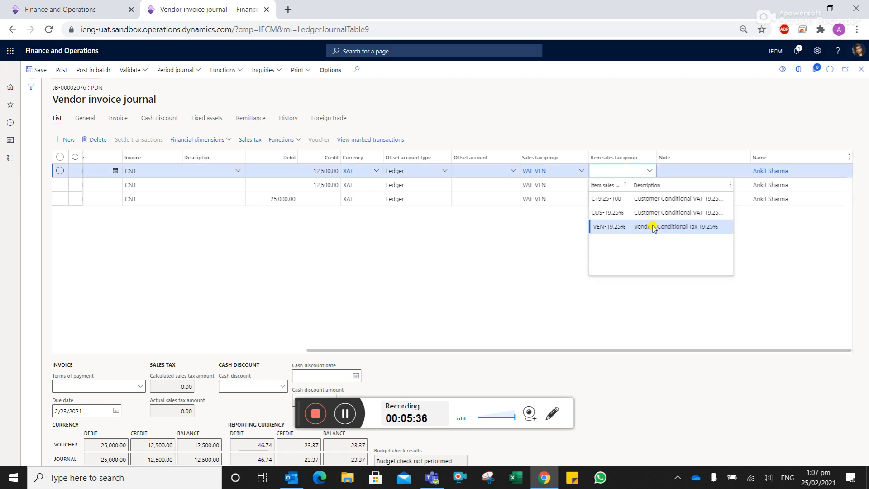
{"action": "left_click", "coordinate": [640, 187]}
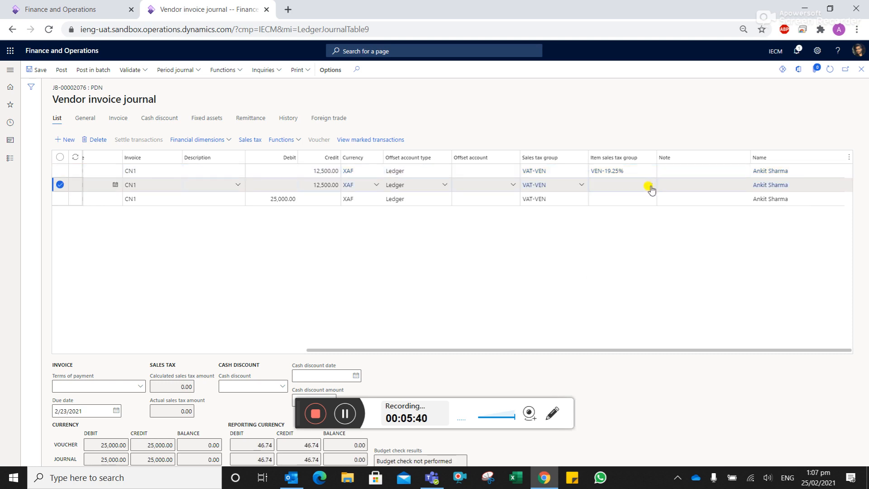
{"action": "left_click", "coordinate": [650, 187]}
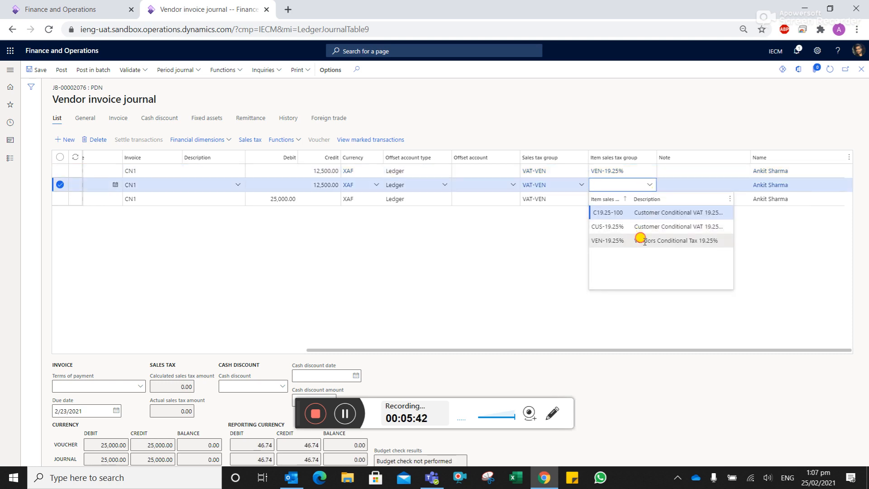
{"action": "left_click", "coordinate": [641, 239]}
Step: Set the vendor line's account financial dimensions to country CM and business line EC
{"action": "scroll", "coordinate": [488, 277], "scroll_direction": "left", "scroll_amount": 3}
{"action": "left_click", "coordinate": [274, 198]}
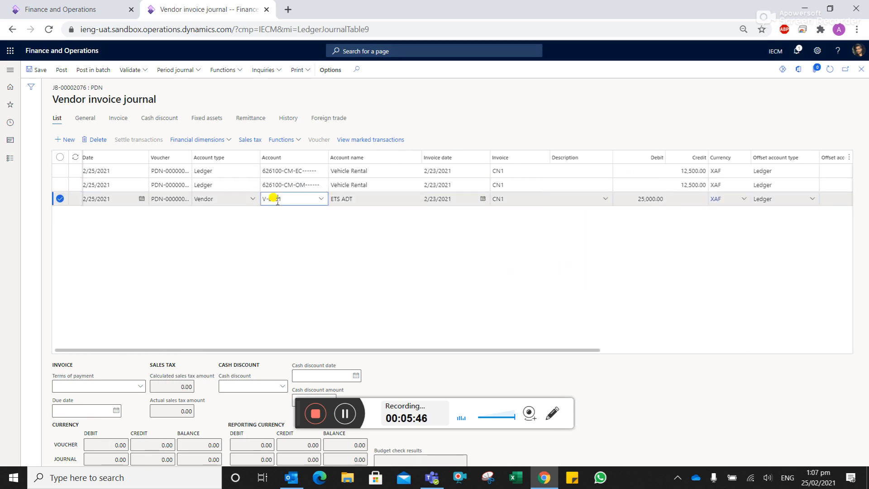
{"action": "left_click", "coordinate": [345, 413]}
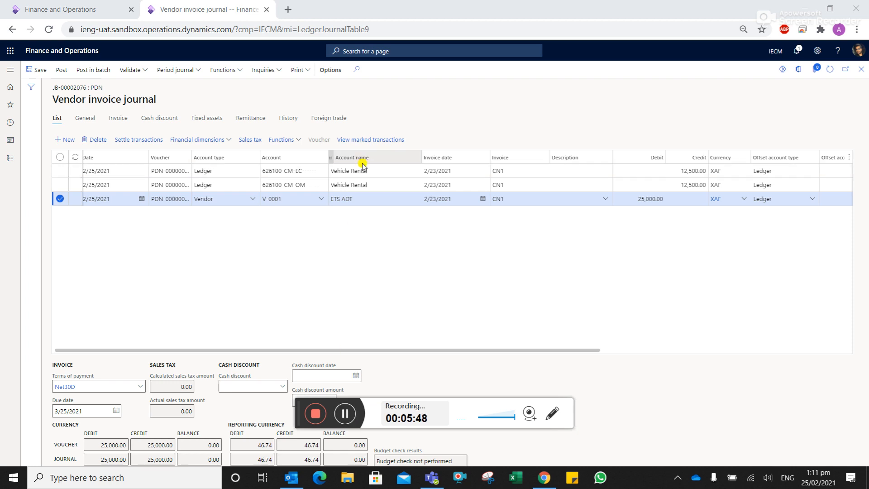
{"action": "left_click", "coordinate": [229, 141]}
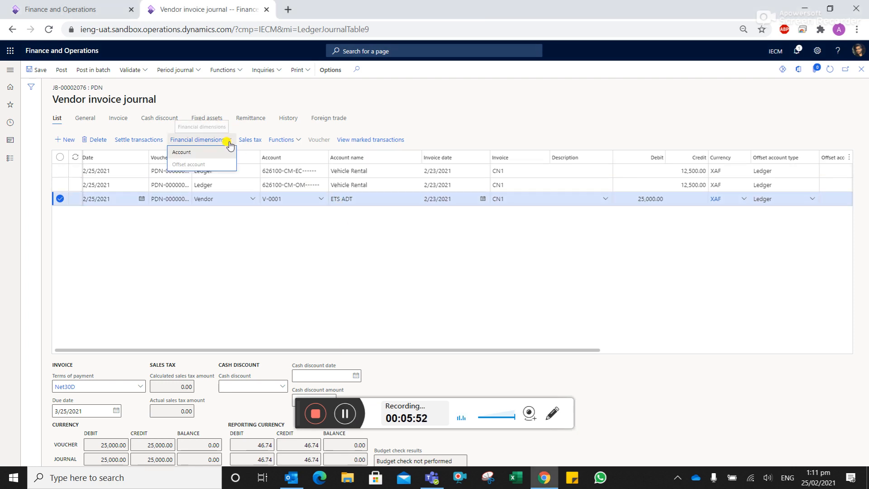
{"action": "left_click", "coordinate": [213, 153]}
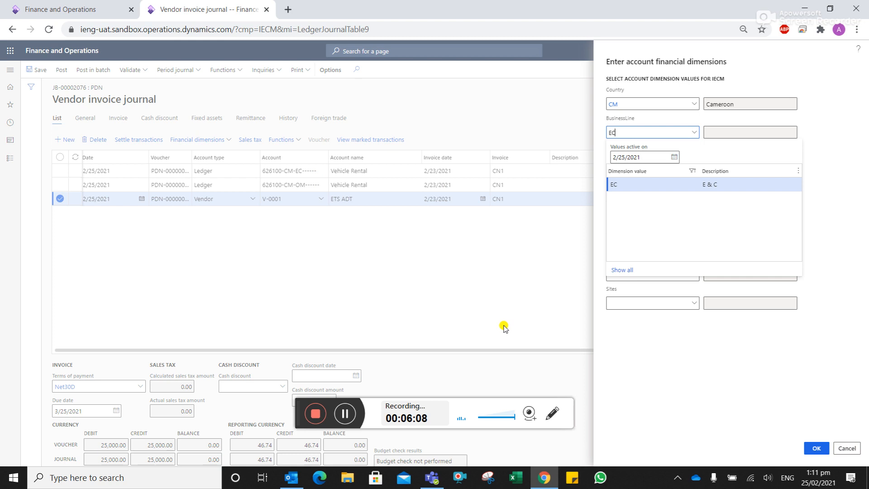
{"action": "left_click", "coordinate": [818, 448]}
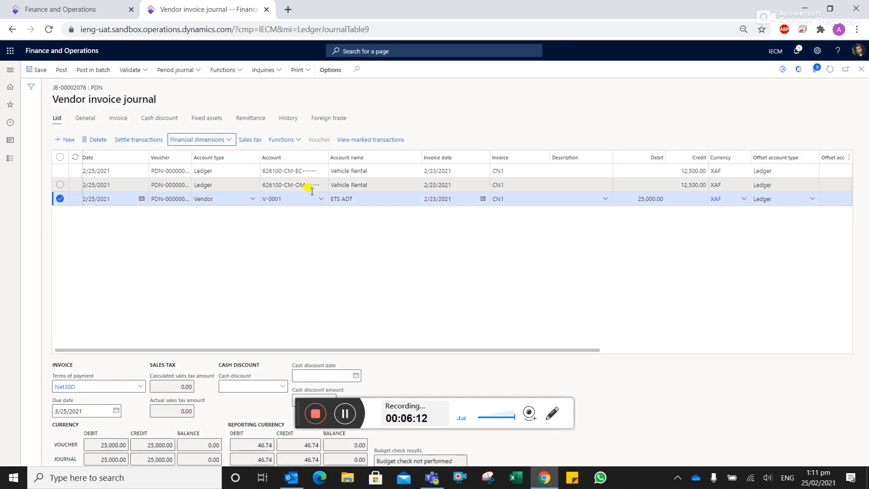
Step: Review the country and business line in the vendor line's account financial dimensions
{"action": "left_click", "coordinate": [230, 139]}
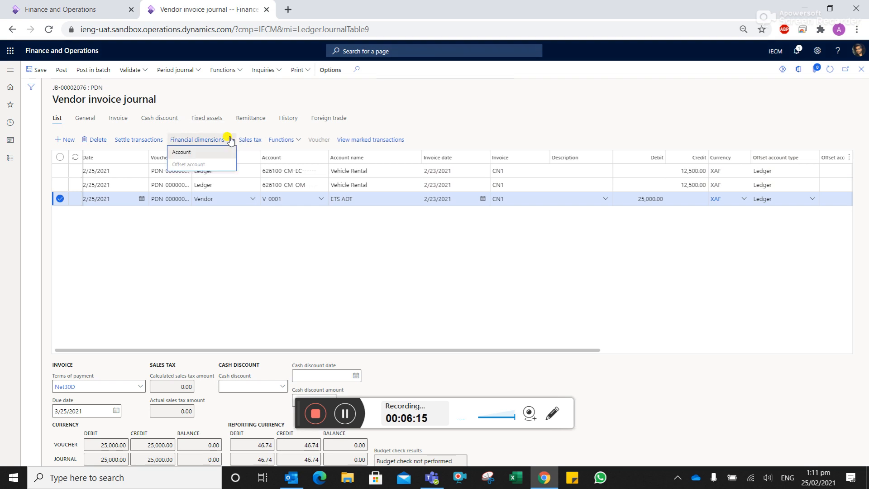
{"action": "left_click", "coordinate": [212, 152]}
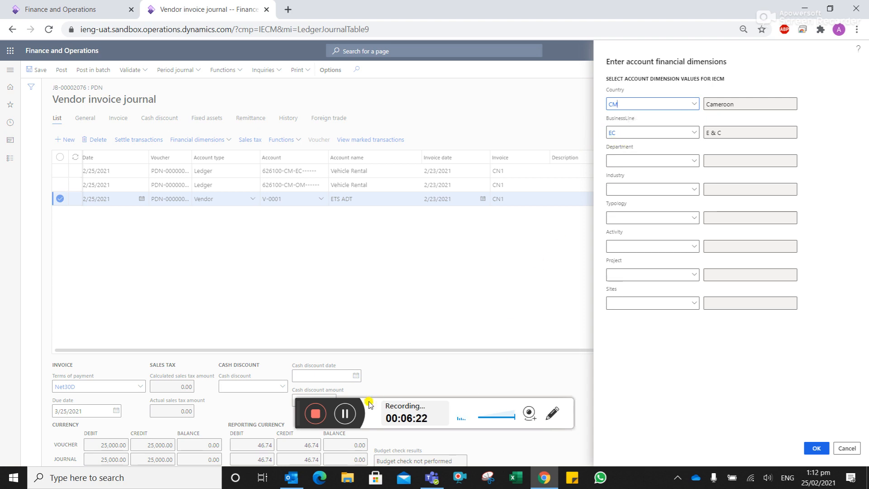
{"action": "left_click", "coordinate": [346, 412]}
{"action": "left_click", "coordinate": [346, 414]}
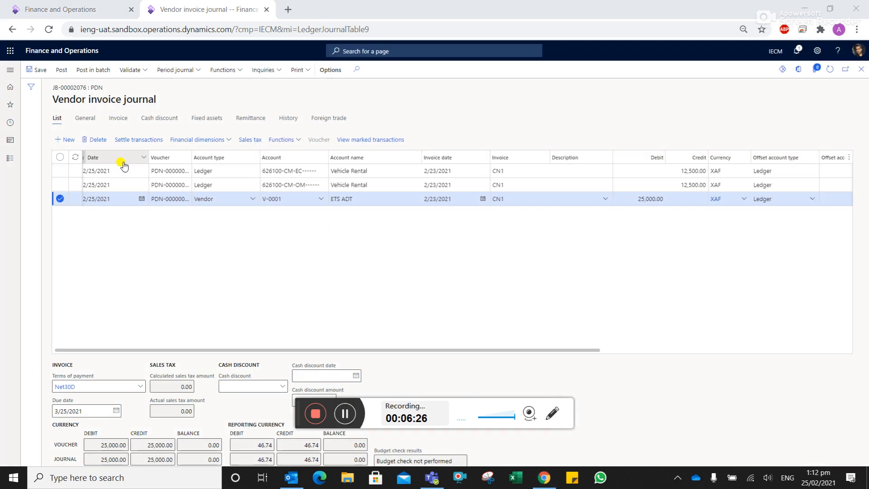
Step: Delete the existing vendor and vehicle rental lines from the vendor invoice journal
{"action": "left_click", "coordinate": [101, 142]}
{"action": "left_click", "coordinate": [488, 244]}
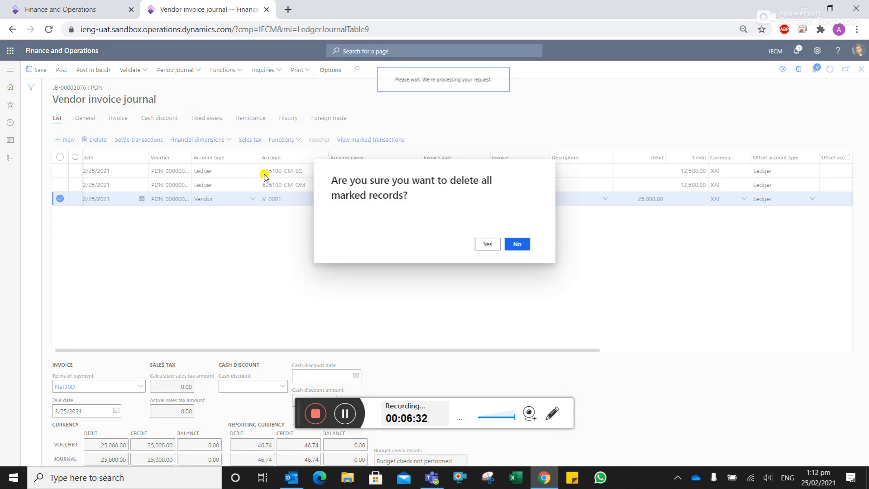
{"action": "left_click", "coordinate": [345, 419]}
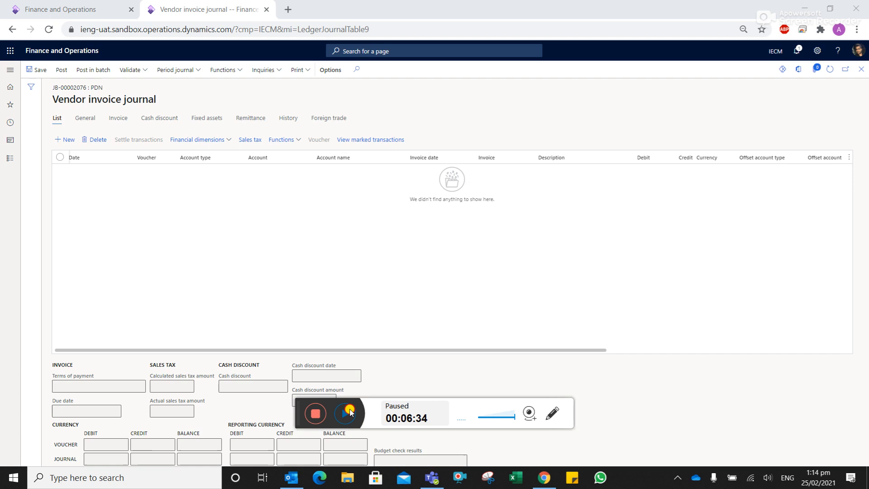
{"action": "left_click", "coordinate": [346, 413]}
Step: Add a new journal line for vendor account V-0001 (ETS ADT)
{"action": "left_click", "coordinate": [66, 143]}
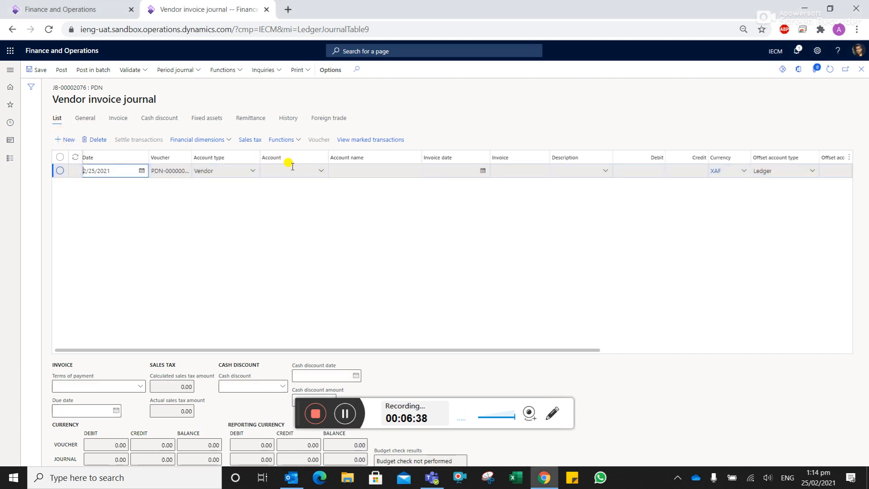
{"action": "left_click", "coordinate": [320, 175]}
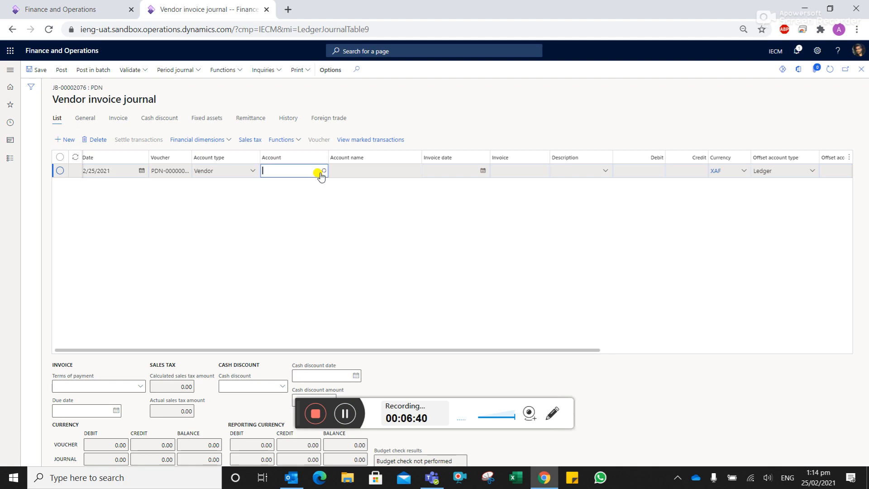
{"action": "left_click", "coordinate": [323, 172]}
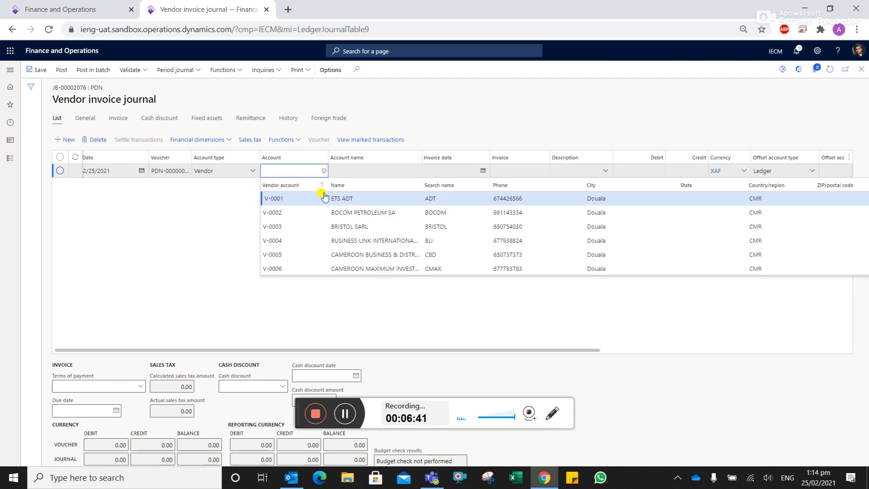
{"action": "left_click", "coordinate": [354, 201]}
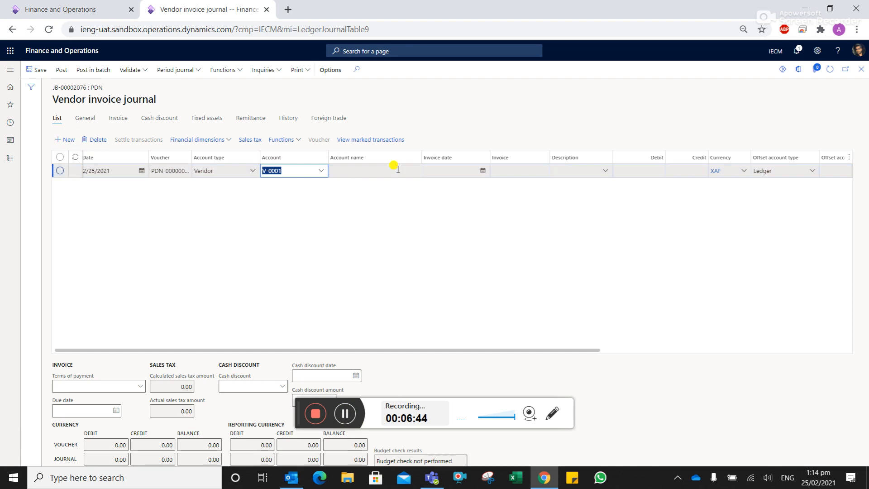
Step: Set the vendor line's invoice date to 2/24/2021 and its invoice number to CN 1
{"action": "left_click", "coordinate": [479, 170]}
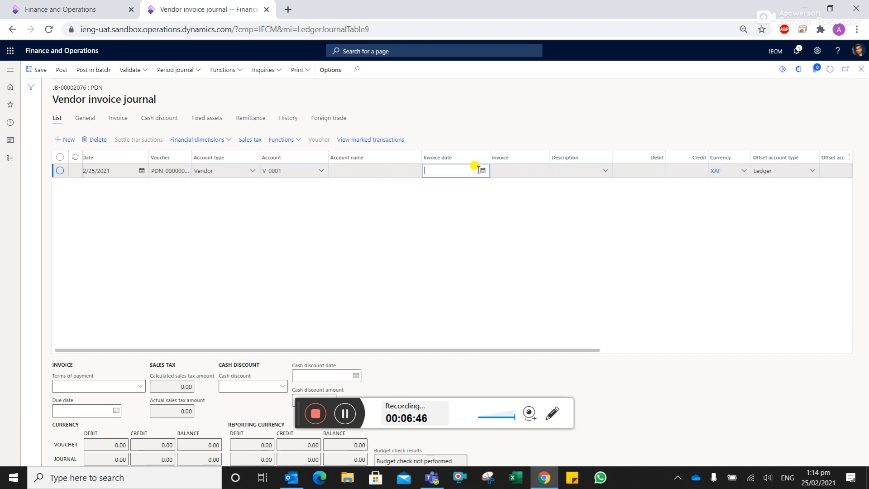
{"action": "left_click", "coordinate": [483, 172]}
{"action": "left_click", "coordinate": [431, 254]}
{"action": "left_click", "coordinate": [525, 171]}
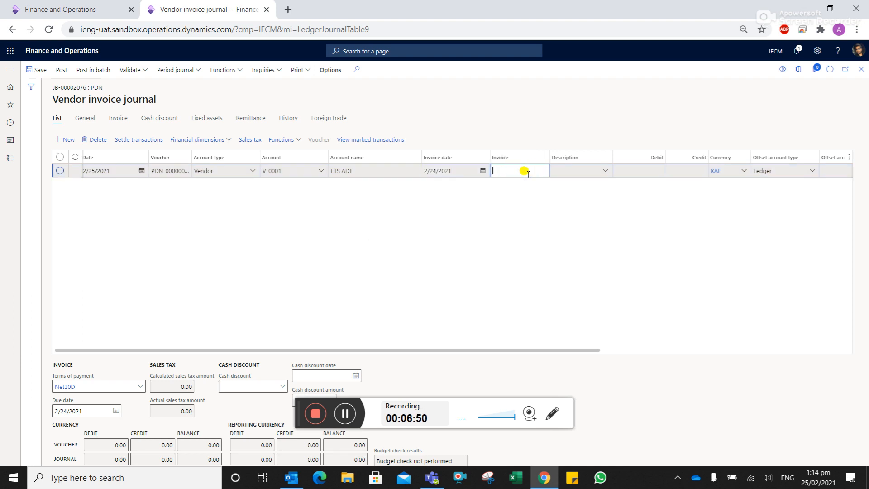
{"action": "key", "text": "Tab"}
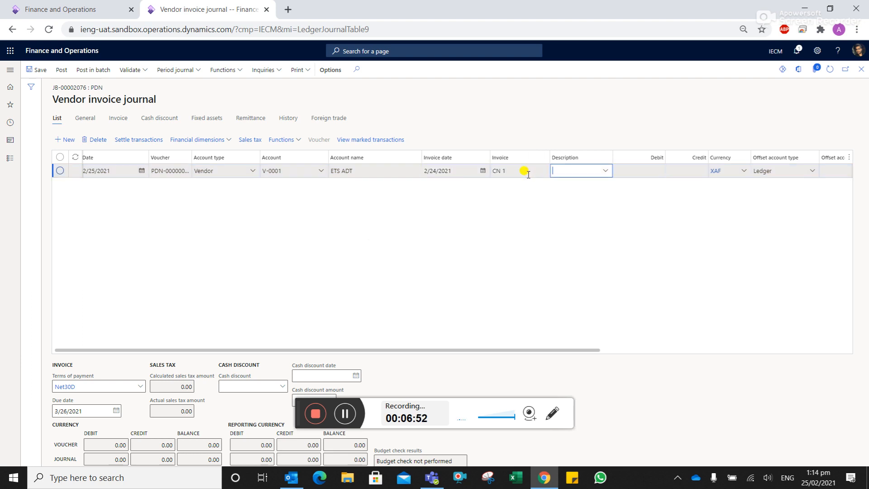
Step: Give the vendor line the description "asasa" and a debit of 12,500
{"action": "key", "text": "Tab"}
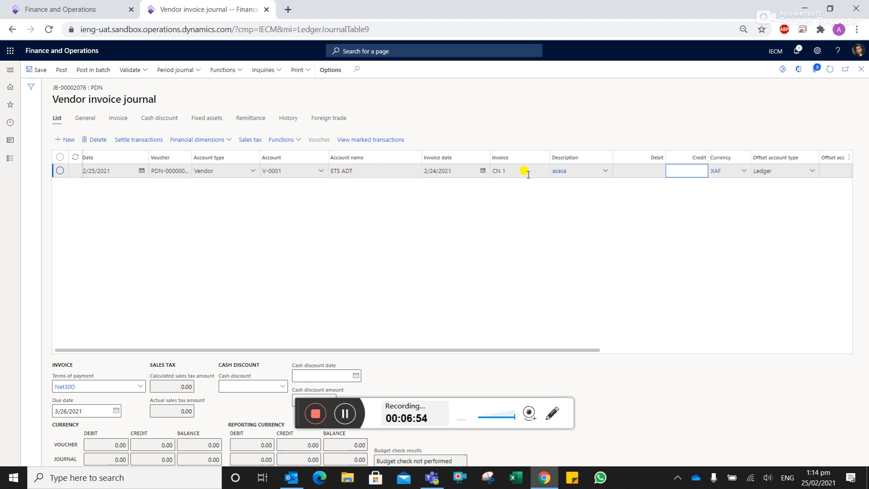
{"action": "key", "text": "shift+Tab"}
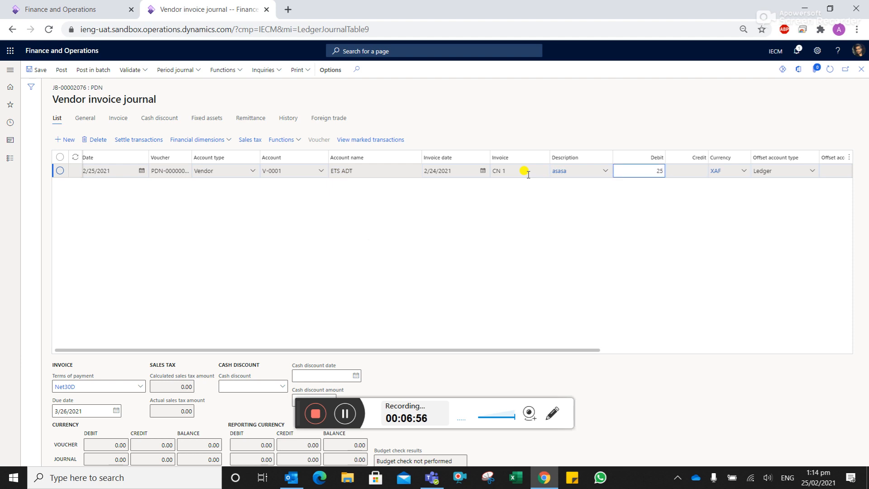
{"action": "key", "text": "Tab"}
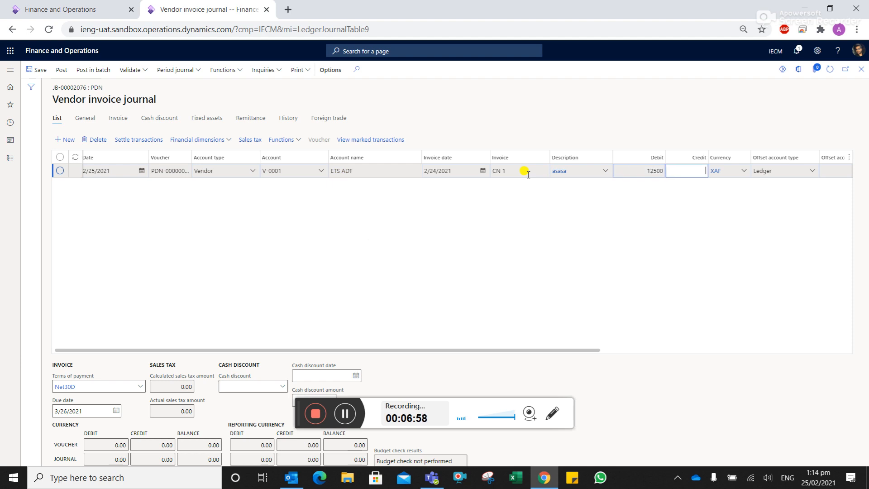
Step: Add a second line of account type Ledger with account 626100, country CM and business line OM
{"action": "left_click", "coordinate": [68, 141]}
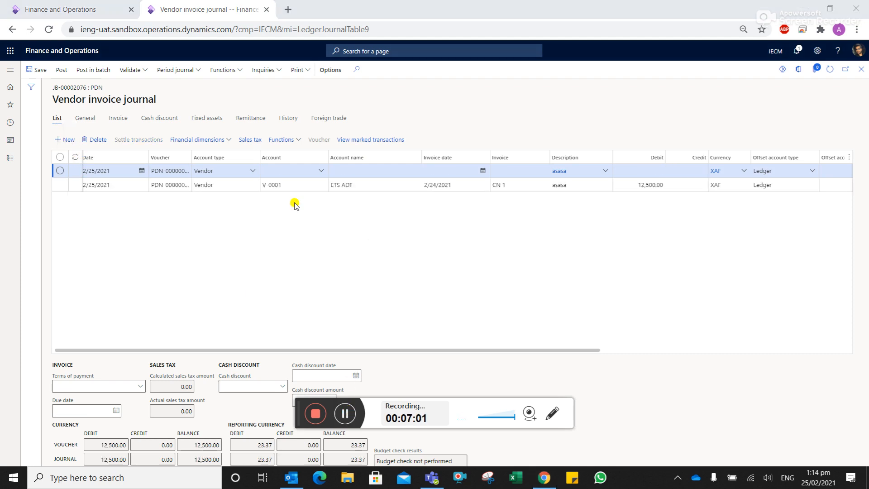
{"action": "left_click", "coordinate": [253, 172]}
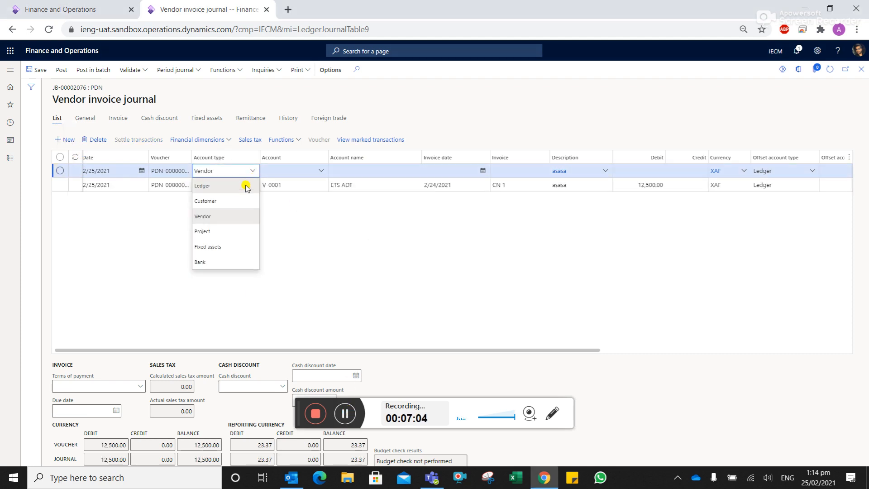
{"action": "left_click", "coordinate": [229, 188]}
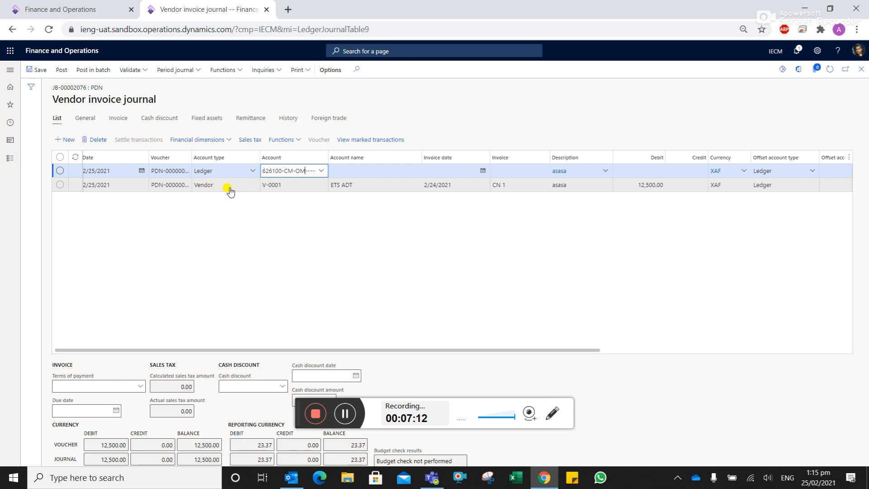
Step: Set the vehicle rental line's invoice date to 2/24/2021 and its invoice number to CN1
{"action": "key", "text": "Tab"}
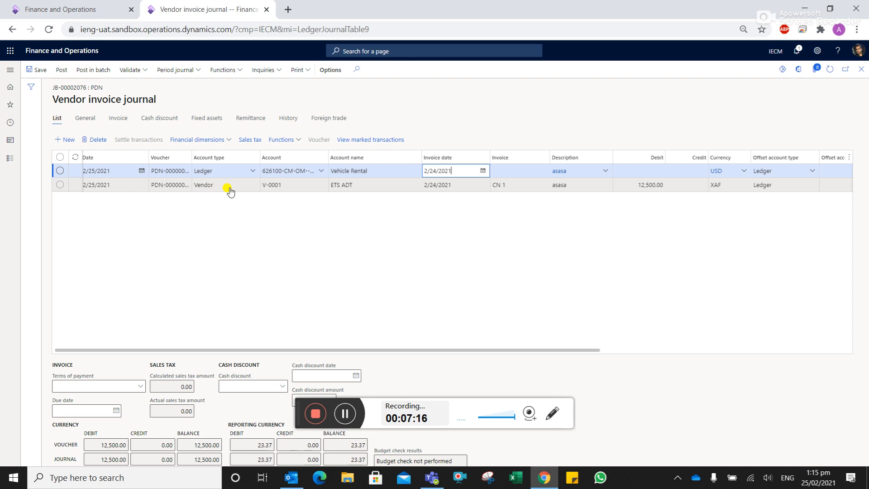
{"action": "key", "text": "Tab"}
{"action": "key", "text": "Tab"}
{"action": "key", "text": "Tab"}
{"action": "key", "text": "Tab"}
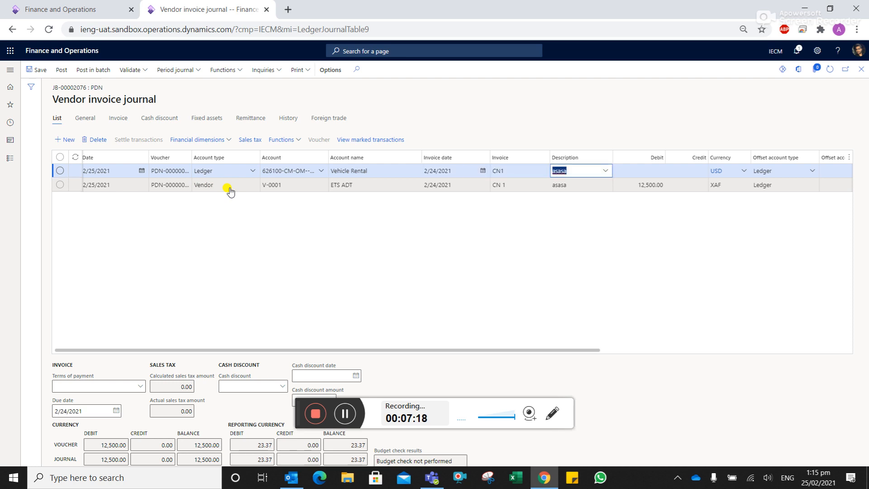
Step: Set the vehicle rental line's currency to XAF and enter a credit of 12,500
{"action": "key", "text": "BackSpace"}
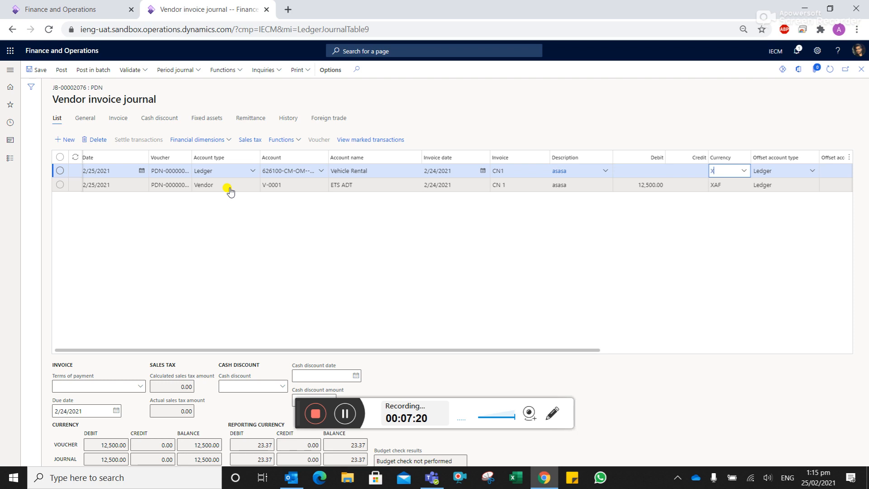
{"action": "type", "text": "XAF"}
{"action": "key", "text": "shift+Tab"}
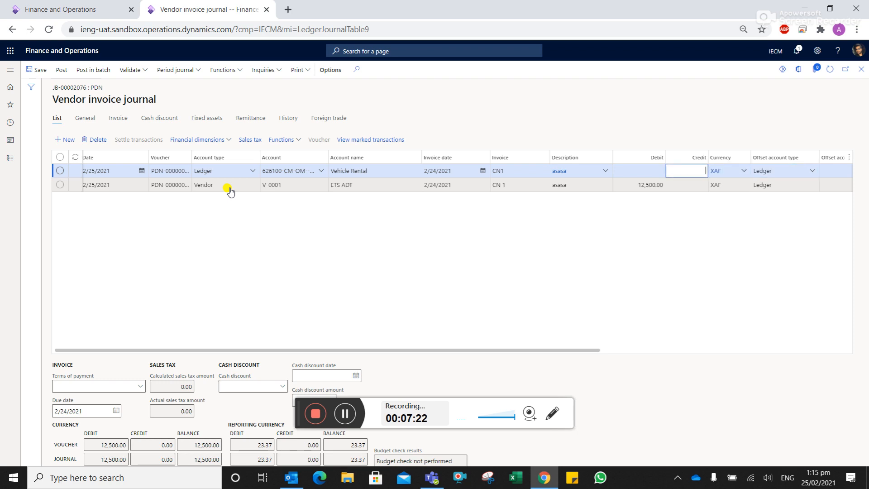
{"action": "key", "text": "Tab"}
{"action": "key", "text": "Tab"}
{"action": "key", "text": "Tab"}
{"action": "key", "text": "Tab"}
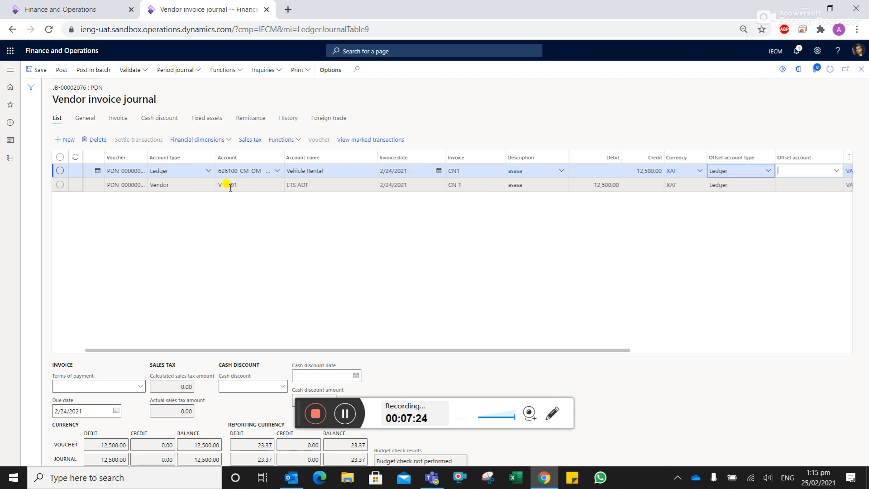
Step: Assign the item sales tax group VEN-19.25% to the vehicle rental line
{"action": "key", "text": "Tab"}
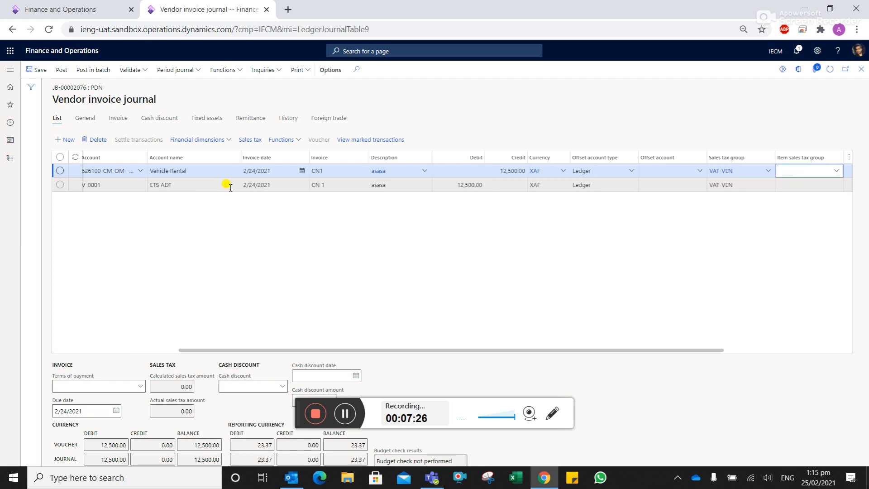
{"action": "key", "text": "alt+Down"}
{"action": "key", "text": "Return"}
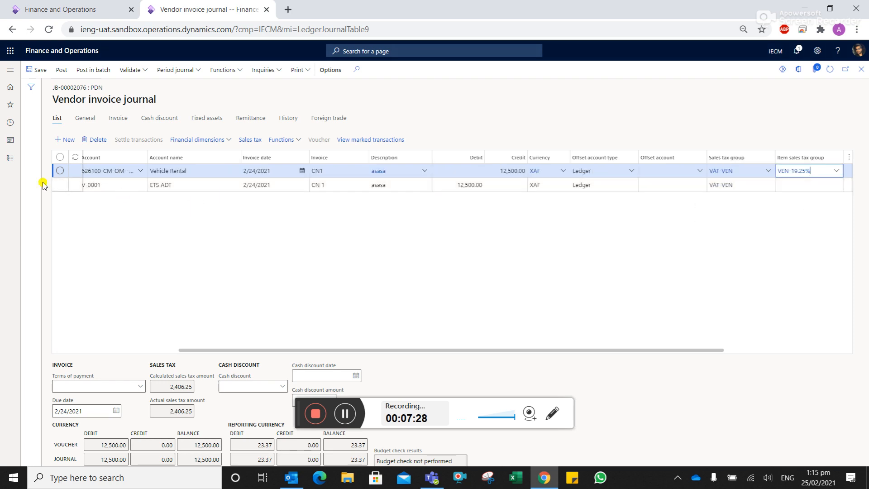
{"action": "scroll", "coordinate": [93, 252], "scroll_direction": "right", "scroll_amount": 4}
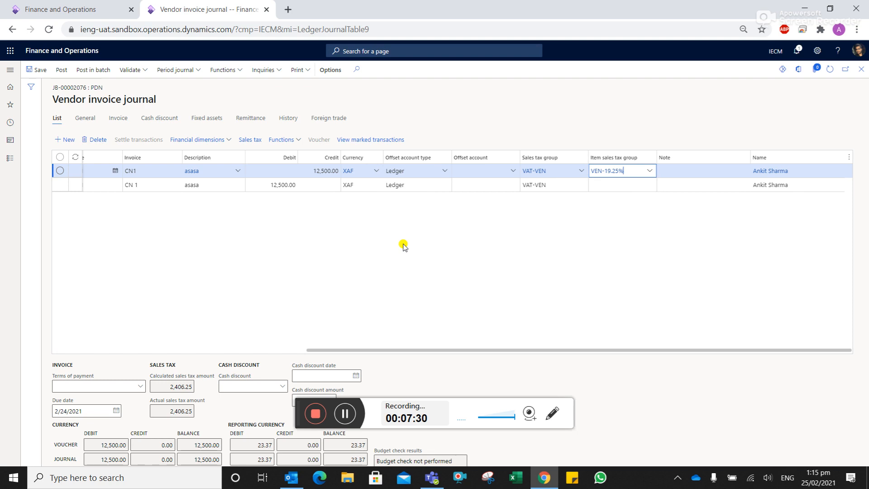
Step: Set the ETS ADT vendor line's account financial dimensions to country CM and business line OM
{"action": "scroll", "coordinate": [404, 246], "scroll_direction": "left", "scroll_amount": 8}
{"action": "left_click", "coordinate": [348, 183]}
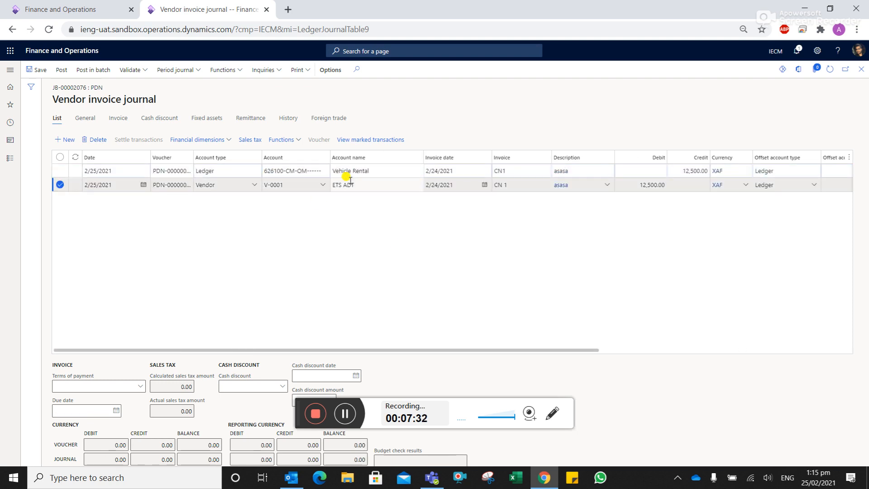
{"action": "left_click", "coordinate": [229, 141]}
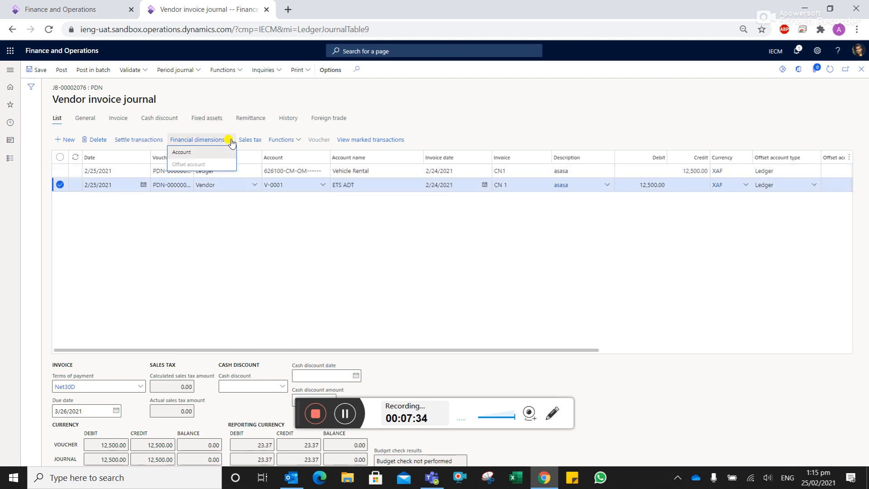
{"action": "left_click", "coordinate": [216, 153]}
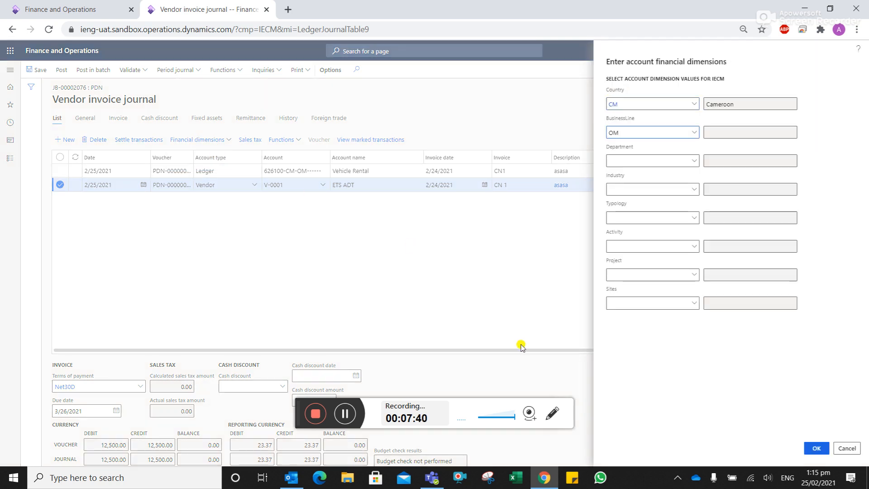
{"action": "left_click", "coordinate": [817, 449]}
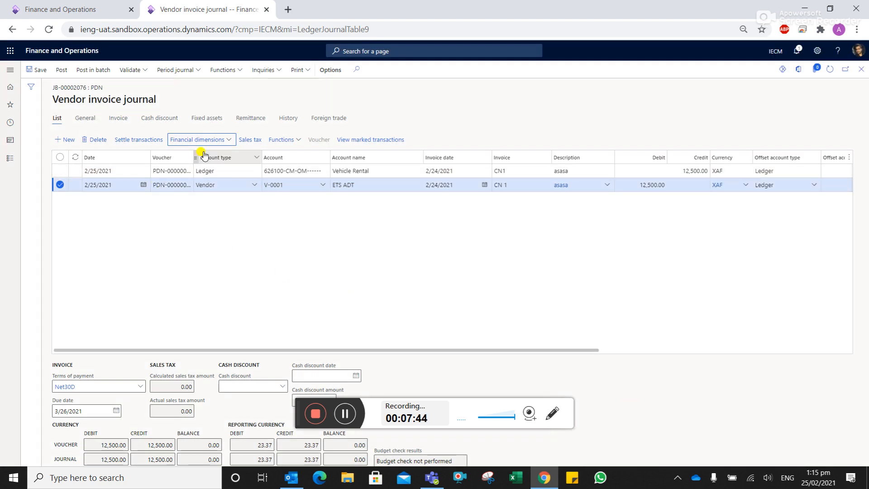
Step: Add a new journal line and widen the Voucher column to show the full voucher numbers
{"action": "left_click_drag", "start_coordinate": [191, 153], "coordinate": [213, 155]}
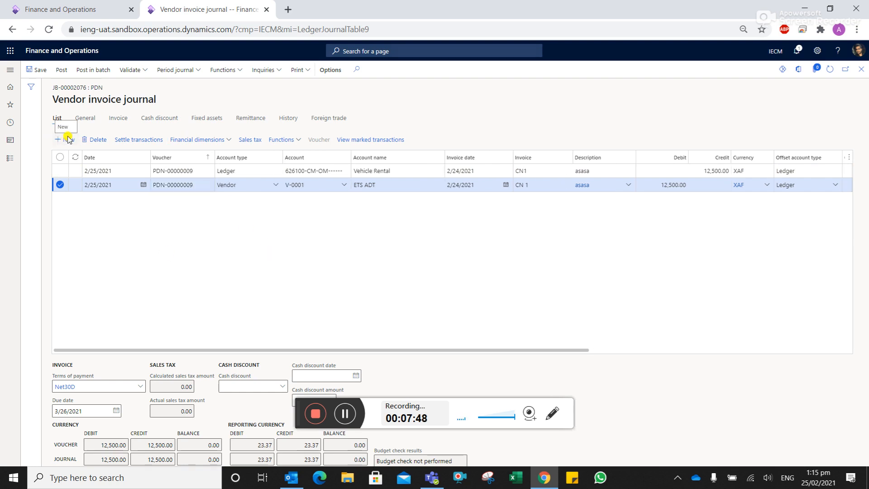
{"action": "key", "text": "alt+n"}
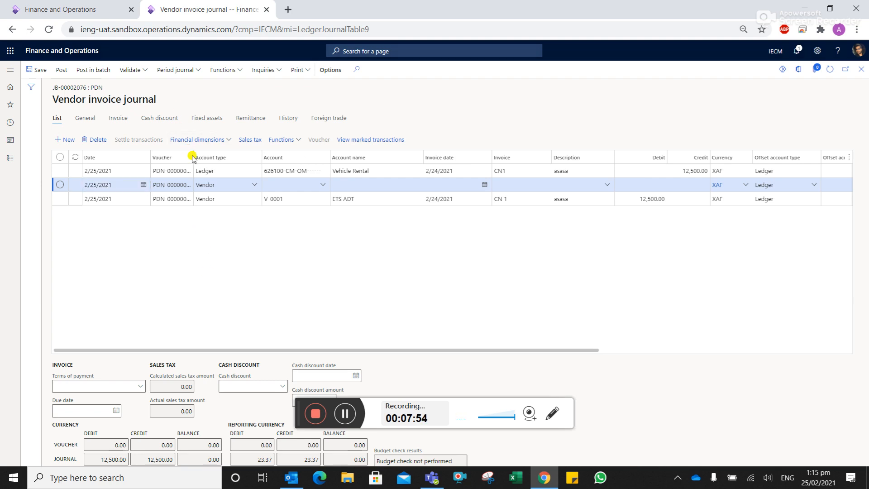
{"action": "left_click_drag", "start_coordinate": [192, 158], "coordinate": [232, 158]}
{"action": "left_click", "coordinate": [230, 185]}
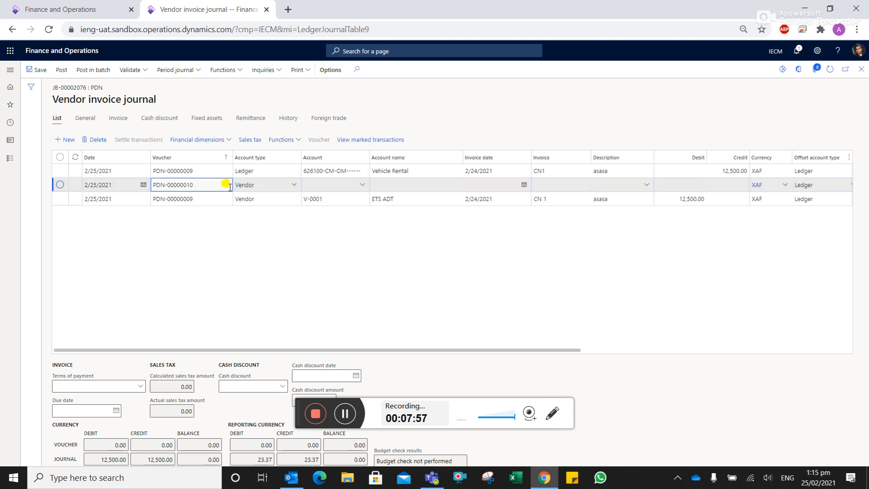
Step: Set the new line's account to vendor ETS ADT
{"action": "left_click", "coordinate": [318, 184]}
{"action": "type", "text": "V-00"}
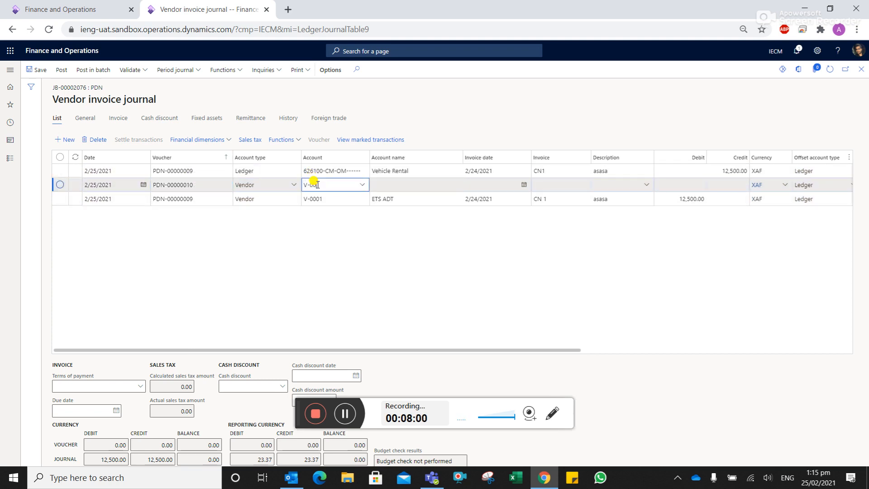
{"action": "type", "text": "01"}
{"action": "key", "text": "Tab"}
Step: Give the new ETS ADT line invoice date 2/24/2021, invoice number CN1 and description asasasa
{"action": "type", "text": "2/24"}
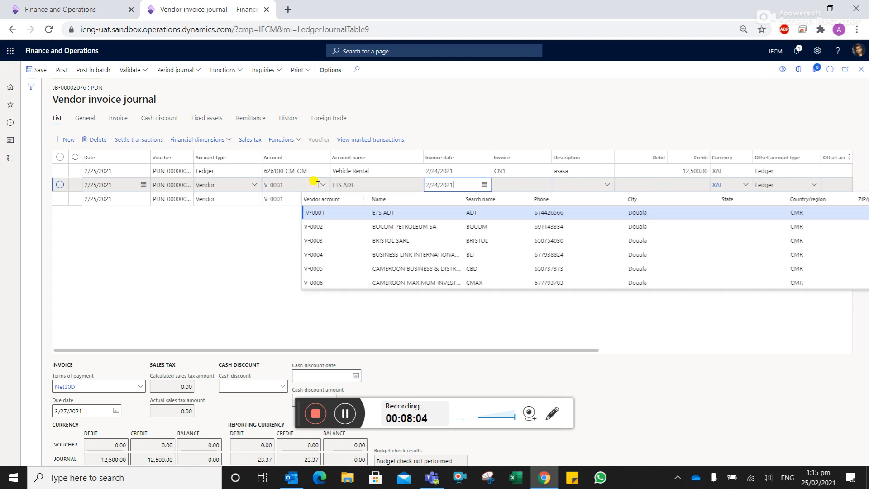
{"action": "type", "text": "/2021"}
{"action": "key", "text": "Tab"}
{"action": "key", "text": "Tab"}
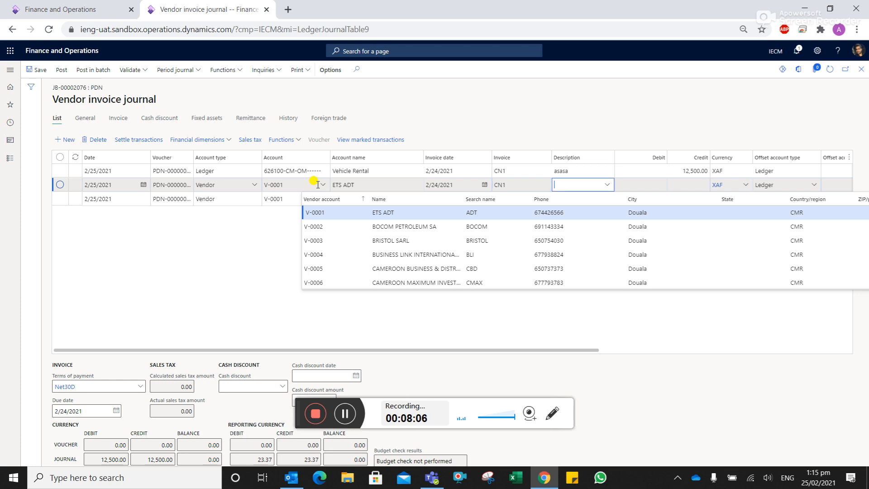
{"action": "key", "text": "Tab"}
{"action": "key", "text": "Tab"}
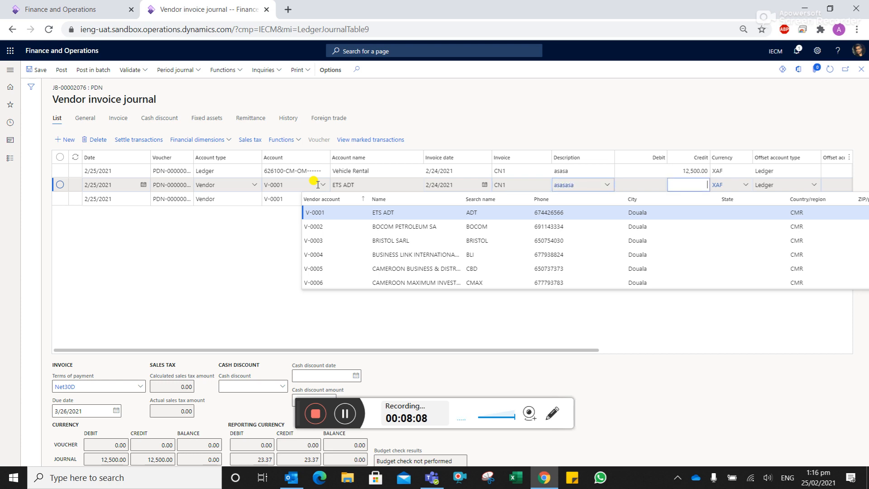
Step: Enter a debit of 12,500 on the new ETS ADT line
{"action": "left_click", "coordinate": [337, 213]}
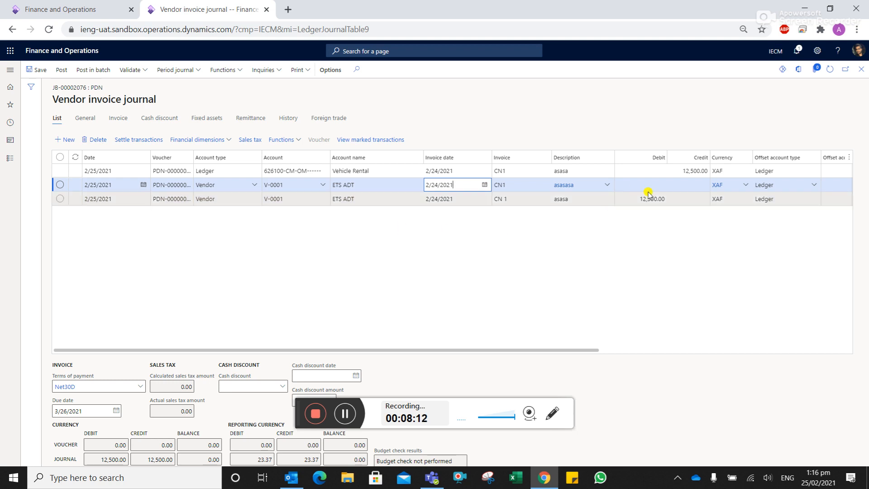
{"action": "left_click", "coordinate": [681, 183]}
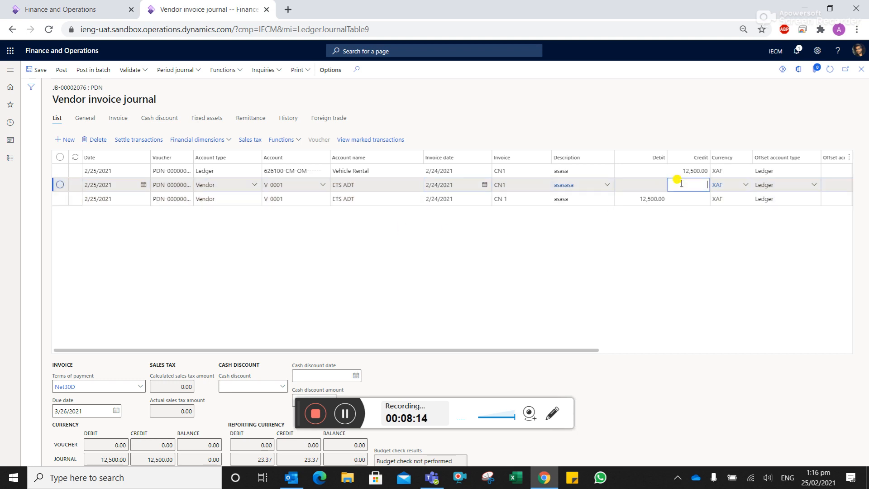
{"action": "key", "text": "shift+Tab"}
{"action": "type", "text": "12,"}
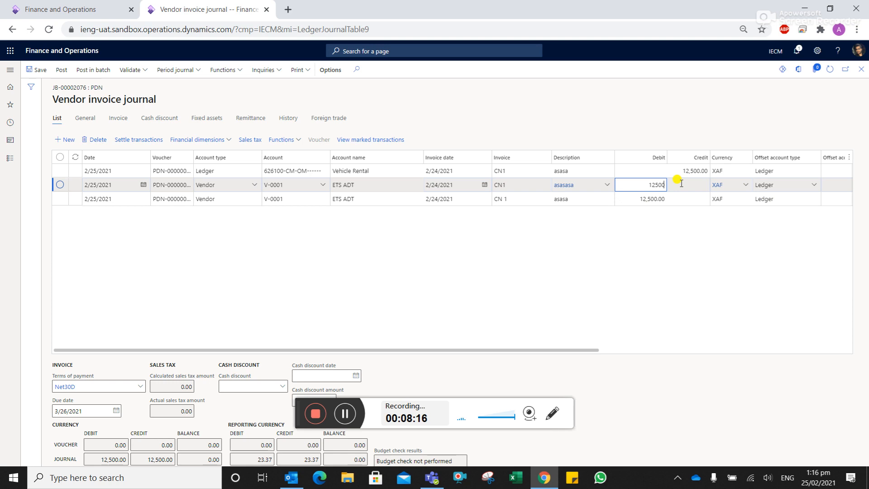
{"action": "type", "text": "500"}
{"action": "key", "text": "Tab"}
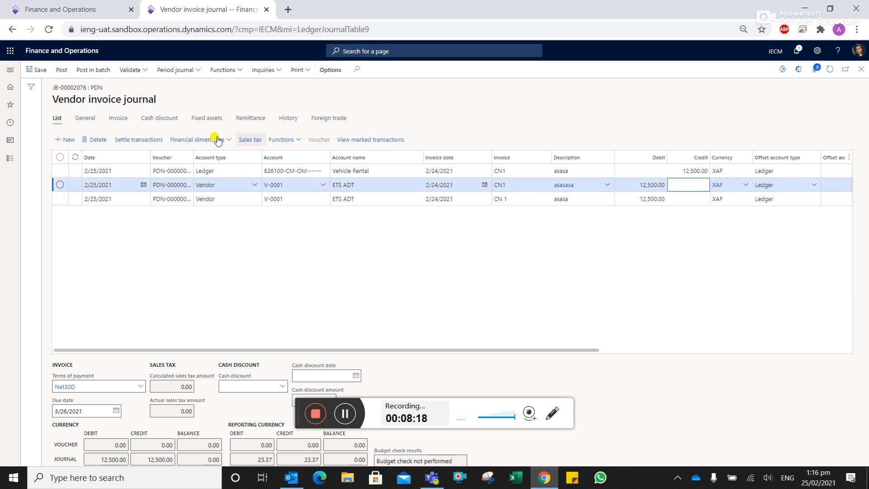
Step: Add another journal line and set its account type to Ledger
{"action": "left_click", "coordinate": [70, 142]}
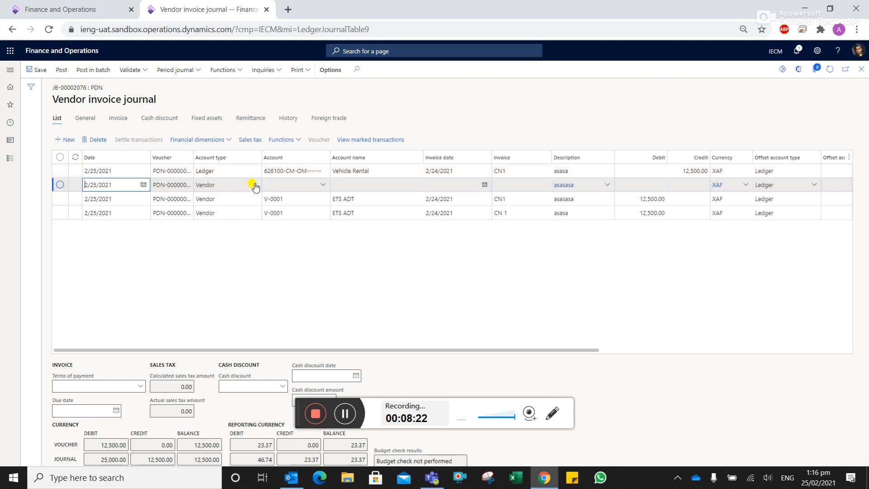
{"action": "left_click", "coordinate": [255, 186]}
{"action": "left_click", "coordinate": [254, 185]}
{"action": "left_click", "coordinate": [241, 200]}
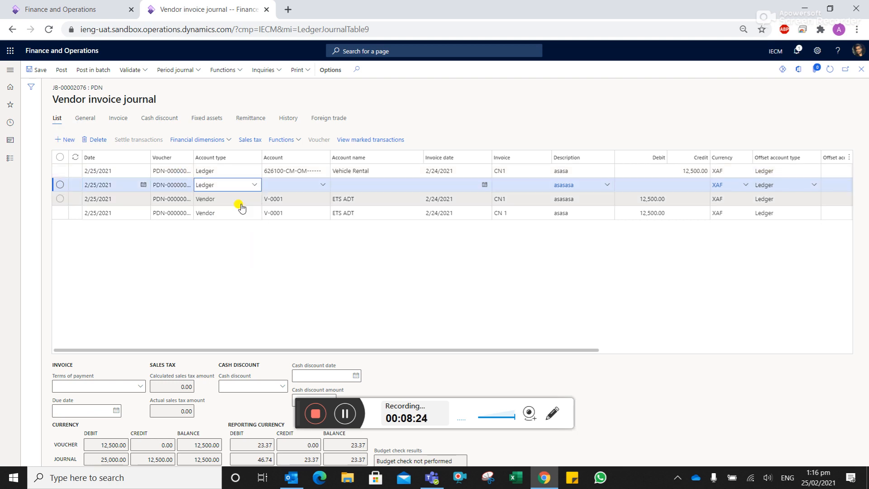
Step: Set the new ledger line's account to main account 626100 with country CM and business line EC
{"action": "key", "text": "Tab"}
{"action": "type", "text": "9226100"}
{"action": "key", "text": "Tab"}
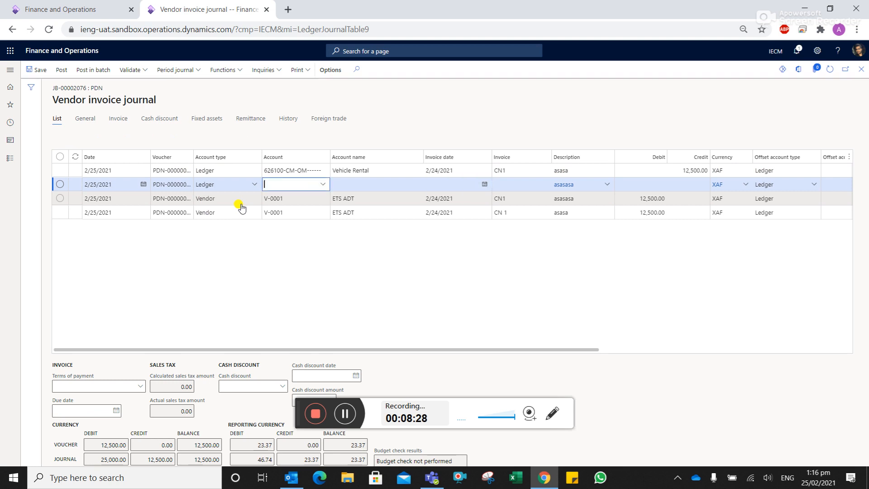
{"action": "left_click", "coordinate": [475, 228]}
{"action": "type", "text": "626100"}
{"action": "key", "text": "Tab"}
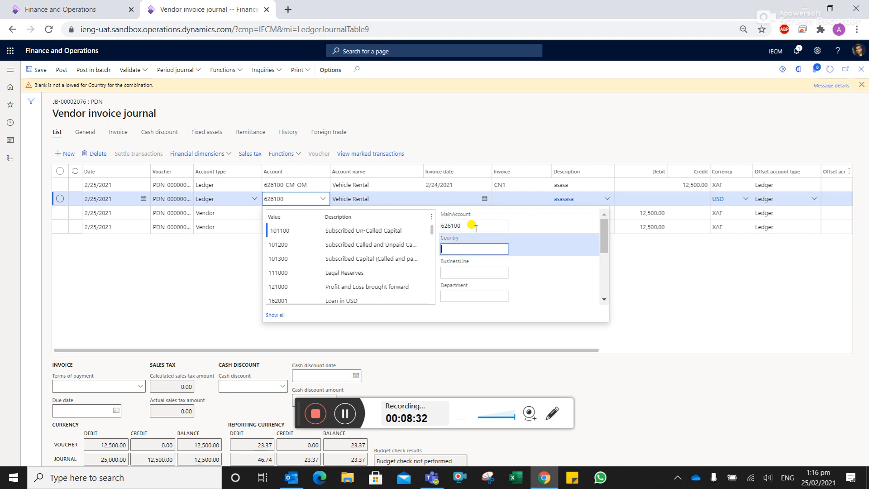
{"action": "type", "text": "CM"}
{"action": "key", "text": "Tab"}
{"action": "type", "text": "EC"}
{"action": "key", "text": "Tab"}
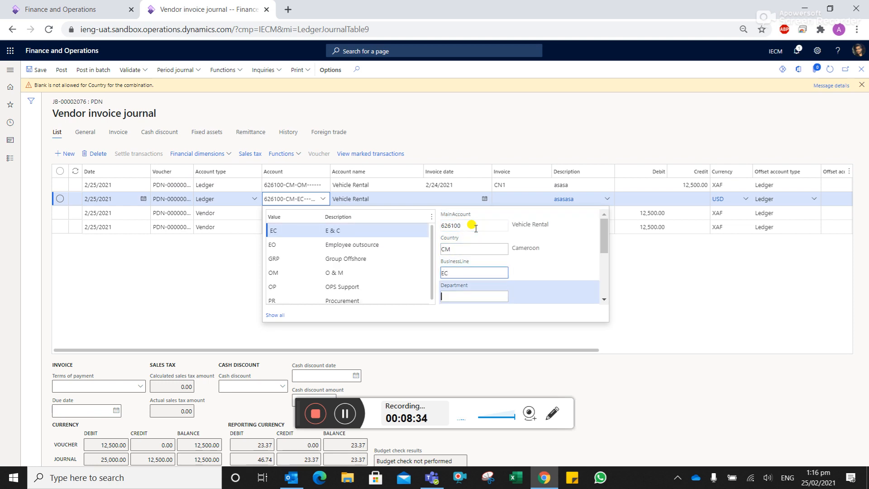
{"action": "left_click", "coordinate": [658, 303]}
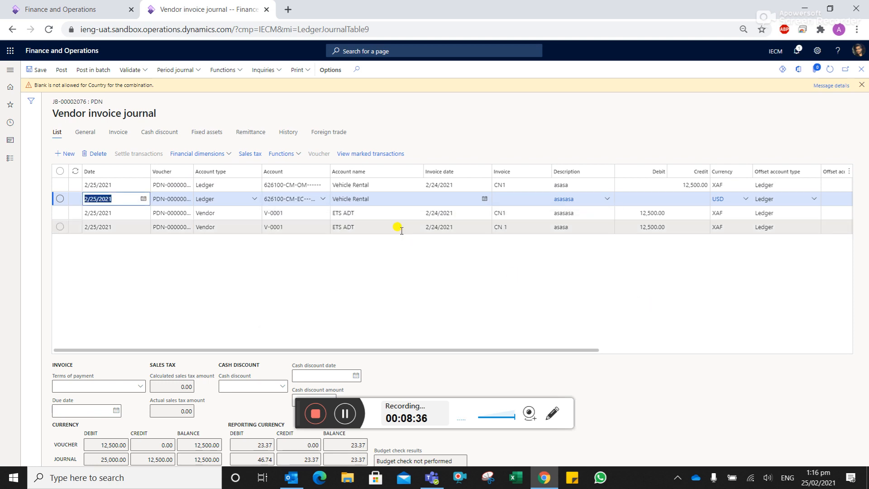
Step: Set the new vehicle rental line's invoice date to 2/24/2021 and its invoice number to CN1
{"action": "left_click", "coordinate": [446, 197]}
{"action": "type", "text": "2/2"}
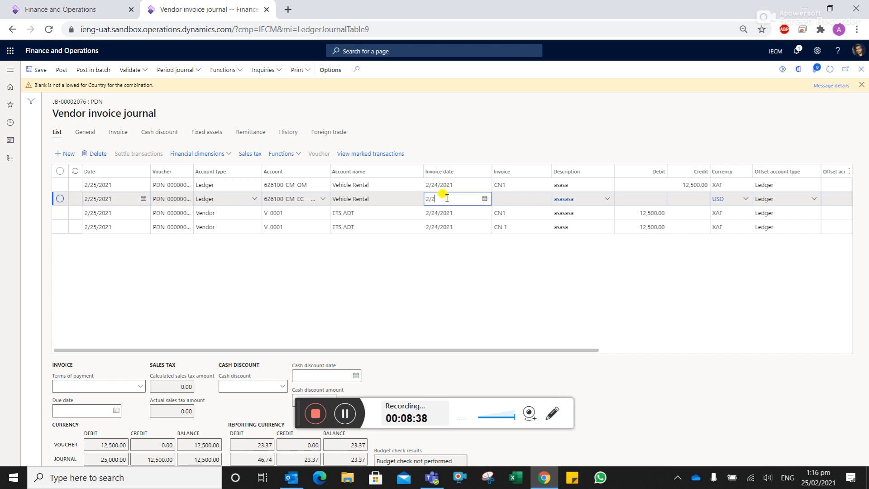
{"action": "type", "text": "4/2021"}
{"action": "key", "text": "Tab"}
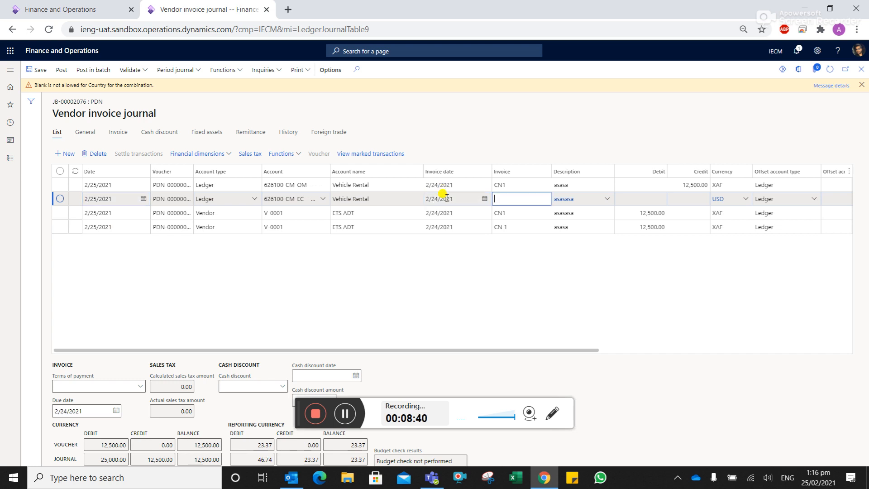
{"action": "key", "text": "Tab"}
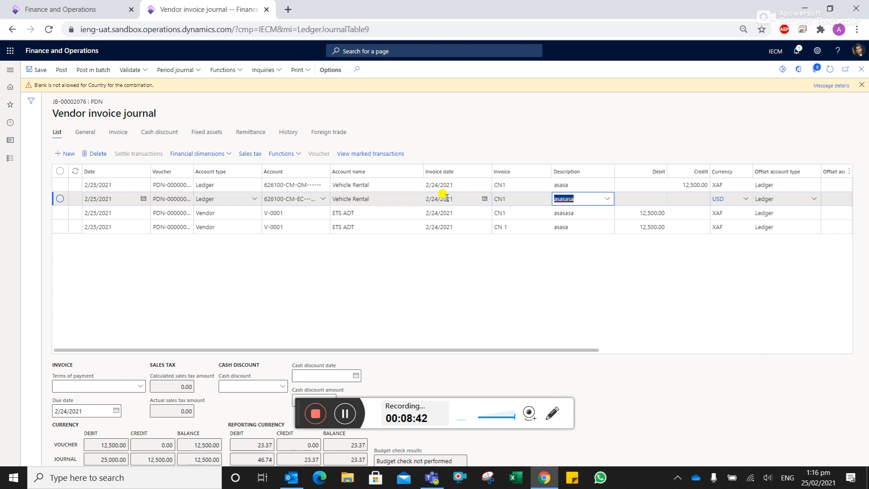
Step: Enter a debit of 12,500 on the new vehicle rental line and set its currency to XAF
{"action": "key", "text": "Tab"}
{"action": "type", "text": "12500"}
{"action": "key", "text": "Tab"}
{"action": "key", "text": "Tab"}
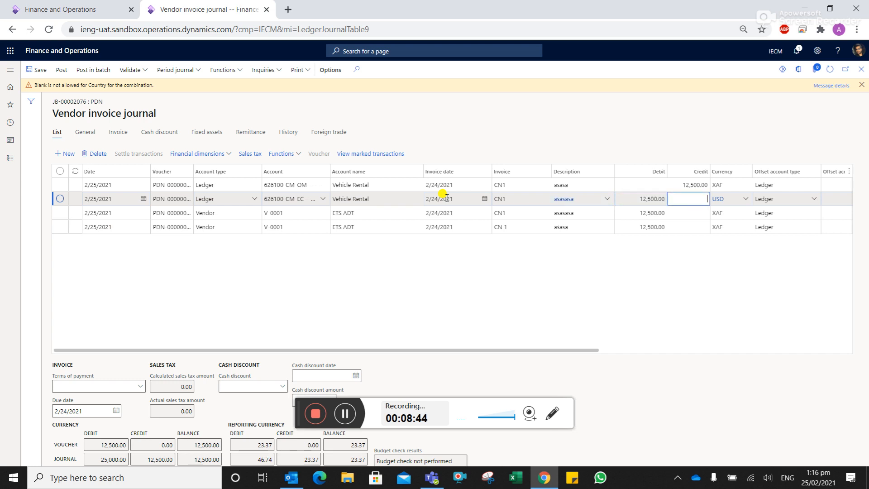
{"action": "type", "text": "XAF"}
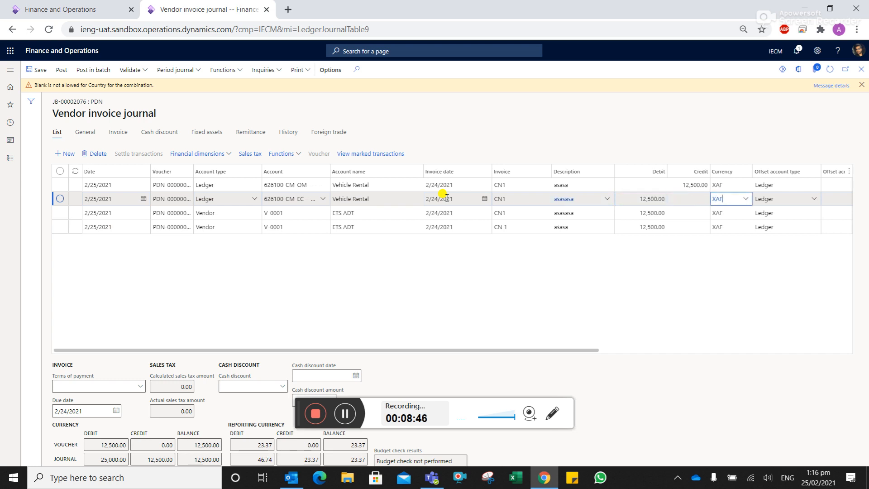
{"action": "key", "text": "Tab"}
Step: Clear the debit on the new vehicle rental line and enter 12,500 as its credit instead
{"action": "key", "text": "shift+Tab"}
{"action": "key", "text": "shift+Tab"}
{"action": "key", "text": "shift+Tab"}
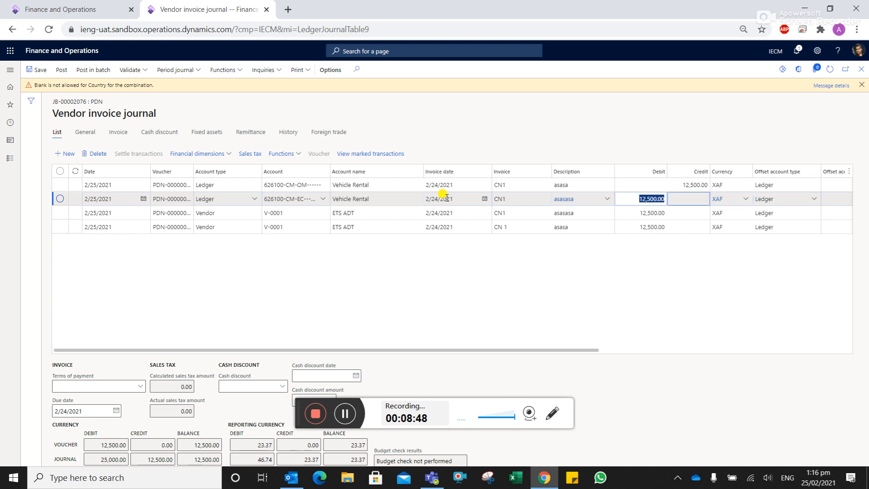
{"action": "key", "text": "BackSpace"}
{"action": "key", "text": "Tab"}
{"action": "type", "text": "12500"}
{"action": "key", "text": "Tab"}
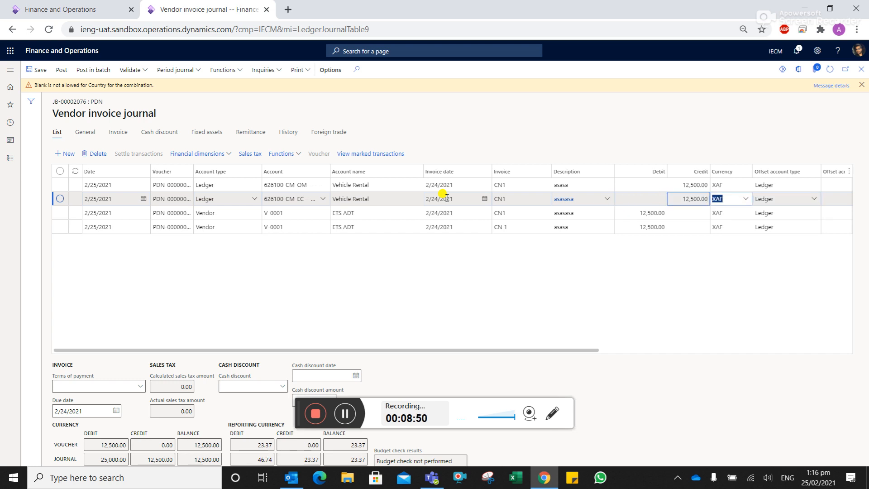
Step: Assign the item sales tax group VEN-19.25% to the vehicle rental line for business line EC
{"action": "key", "text": "Tab"}
{"action": "key", "text": "Tab"}
{"action": "key", "text": "Tab"}
{"action": "key", "text": "Tab"}
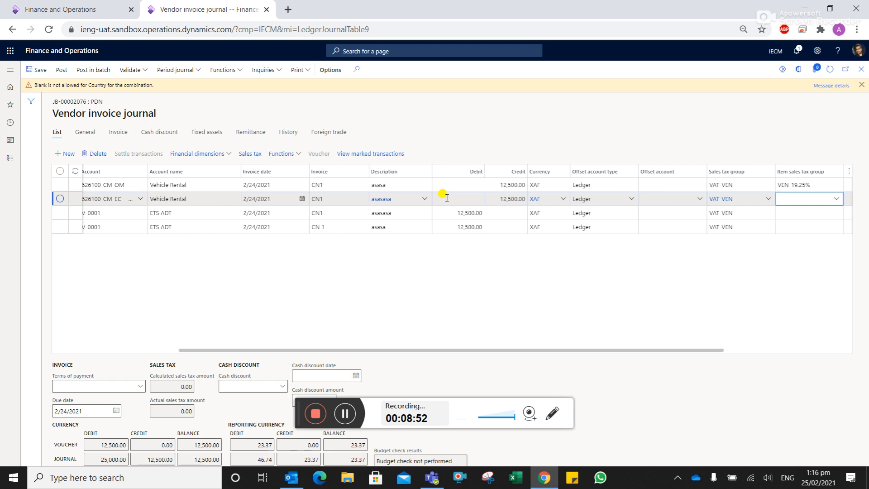
{"action": "key", "text": "alt+Down"}
{"action": "key", "text": "Down"}
{"action": "key", "text": "Down"}
{"action": "key", "text": "Tab"}
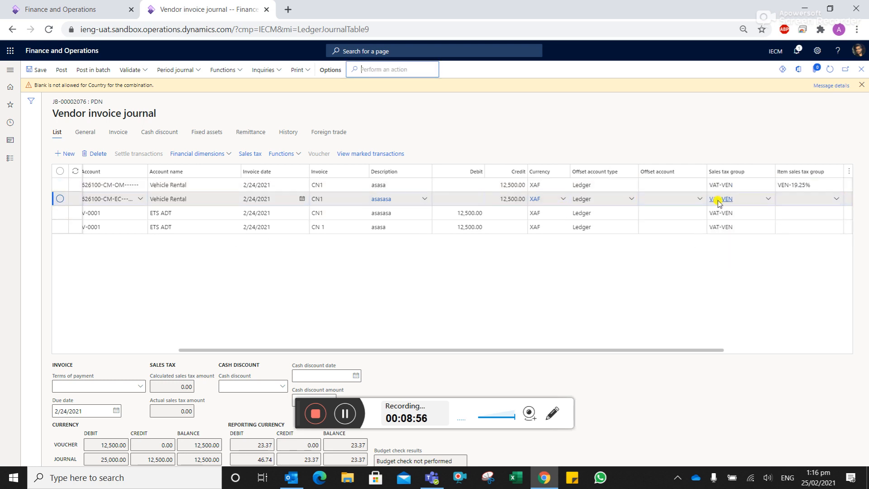
{"action": "left_click", "coordinate": [836, 200]}
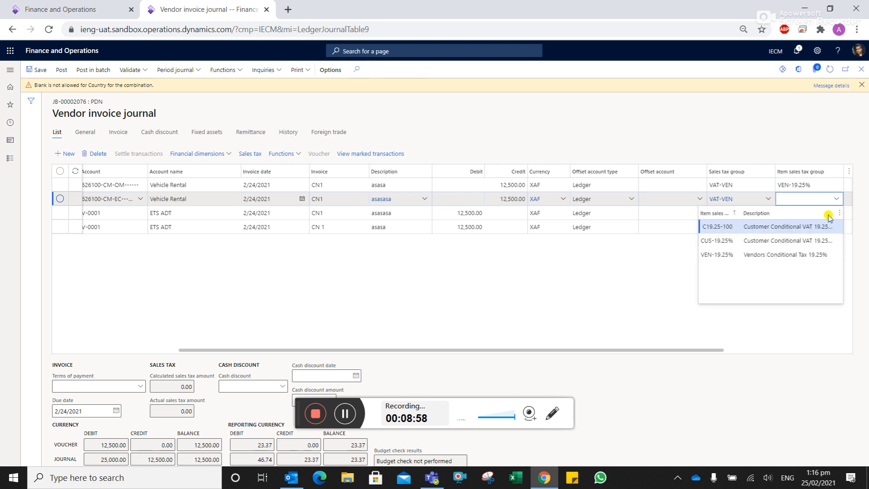
{"action": "left_click", "coordinate": [795, 255]}
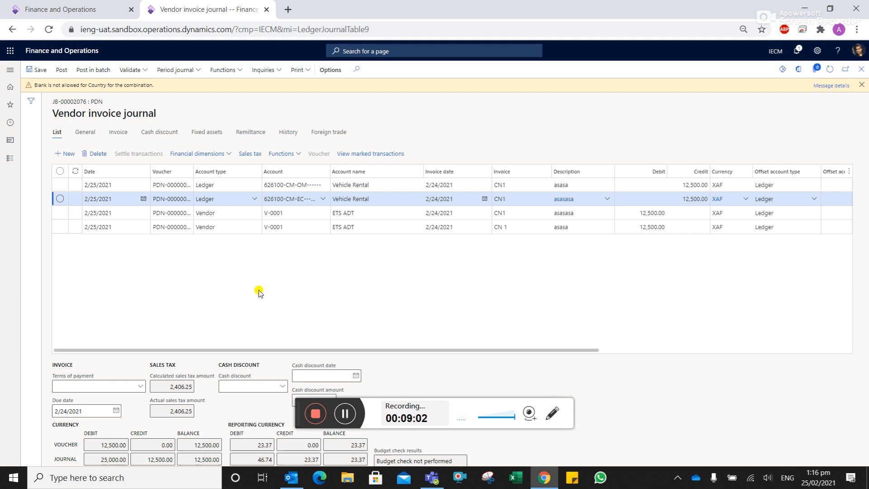
Step: Set the account financial dimensions of the ETS ADT line described asasasa to country CM and business line OM
{"action": "left_click", "coordinate": [291, 212]}
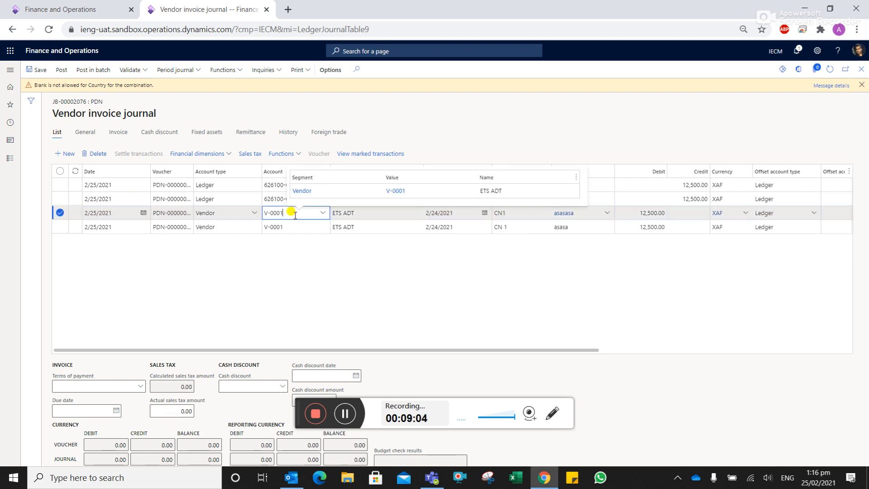
{"action": "left_click", "coordinate": [218, 154]}
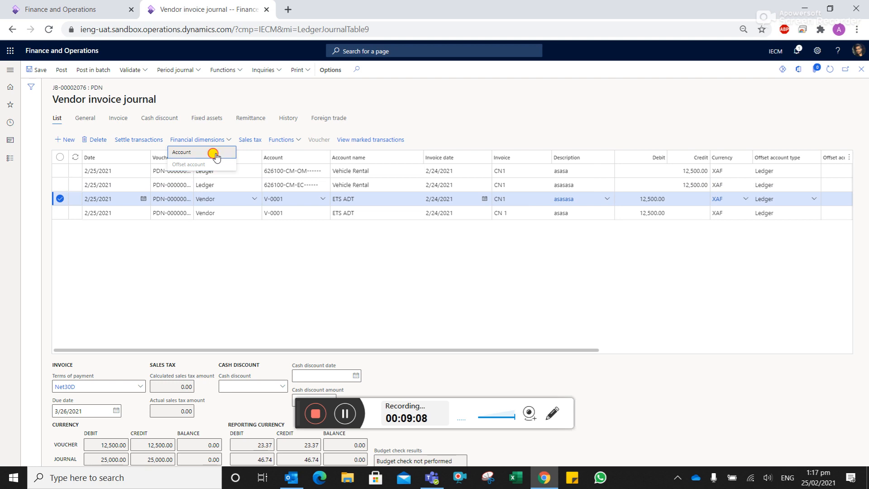
{"action": "left_click", "coordinate": [220, 154]}
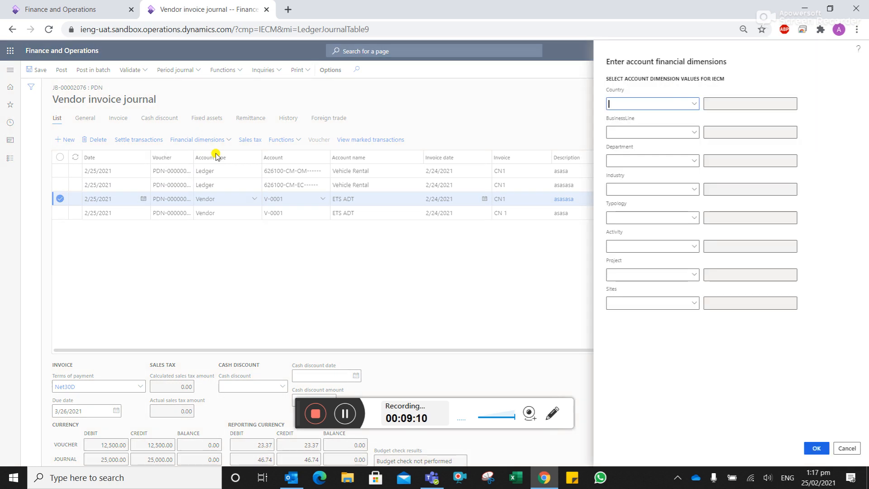
{"action": "type", "text": "CM"}
{"action": "key", "text": "Tab"}
{"action": "type", "text": "OM"}
{"action": "key", "text": "alt+Return"}
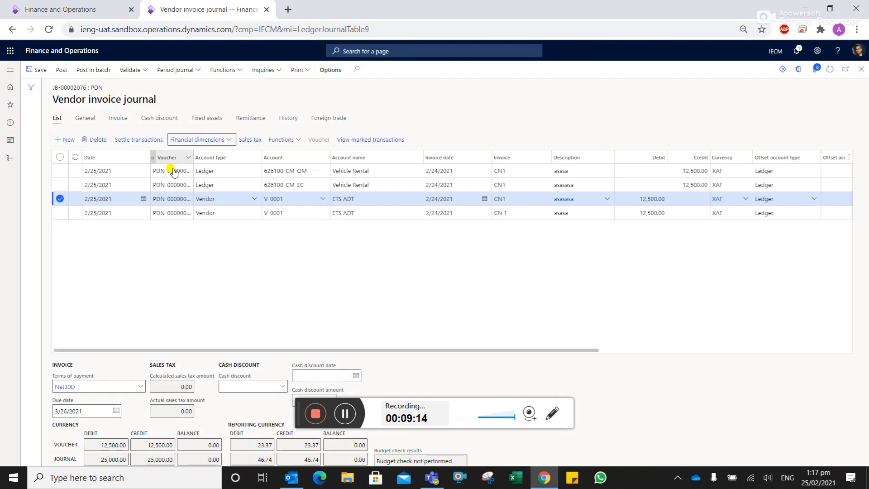
Step: Check the country and business line in the account financial dimensions of the ETS ADT line described asasa, then accept them
{"action": "left_click", "coordinate": [278, 212]}
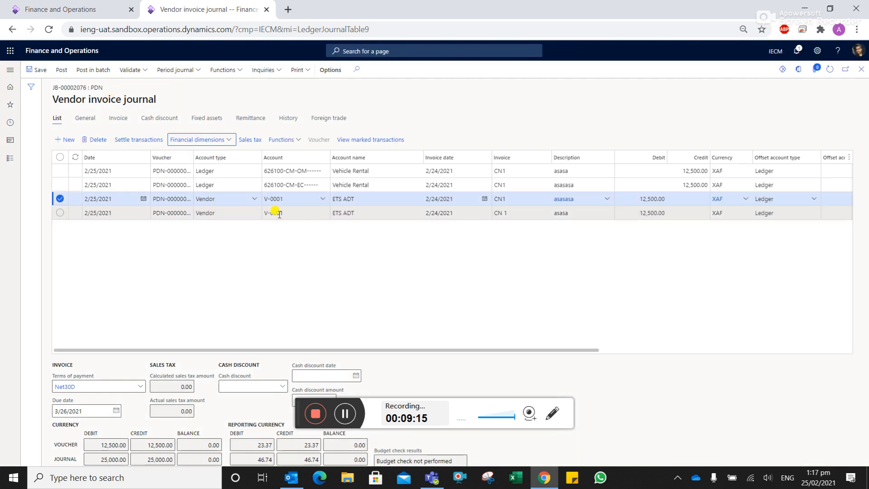
{"action": "left_click", "coordinate": [230, 141]}
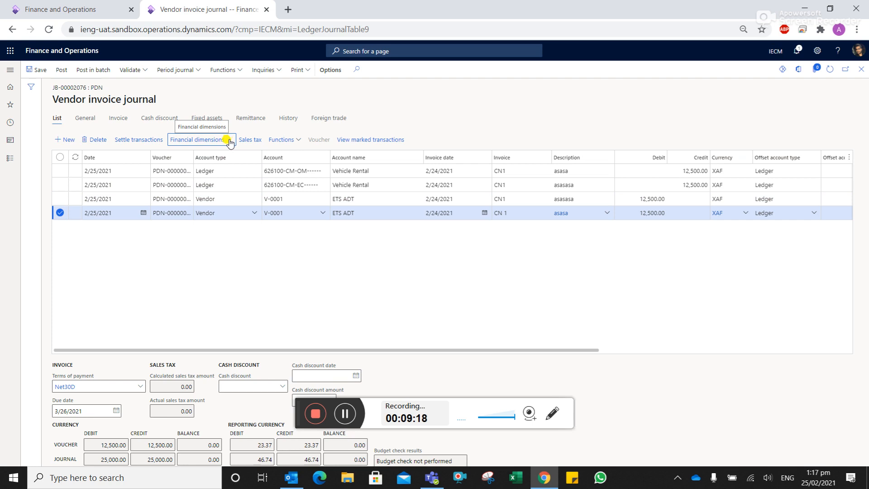
{"action": "left_click", "coordinate": [229, 143]}
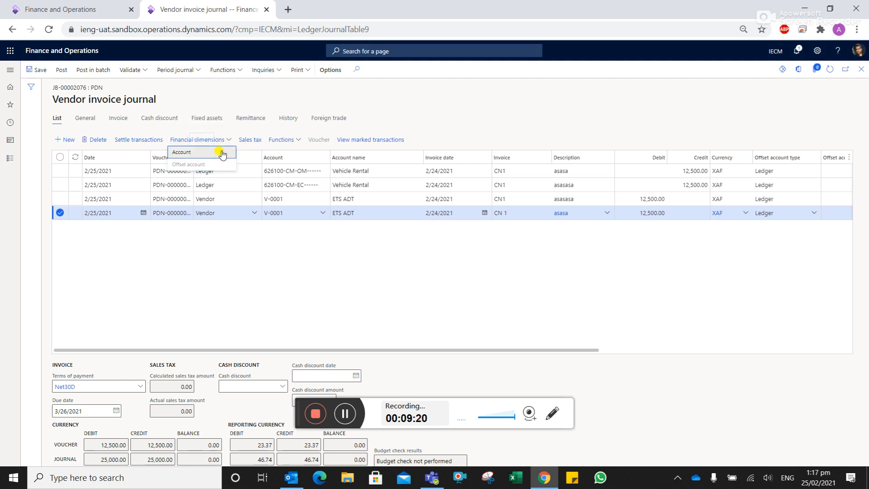
{"action": "left_click", "coordinate": [223, 153]}
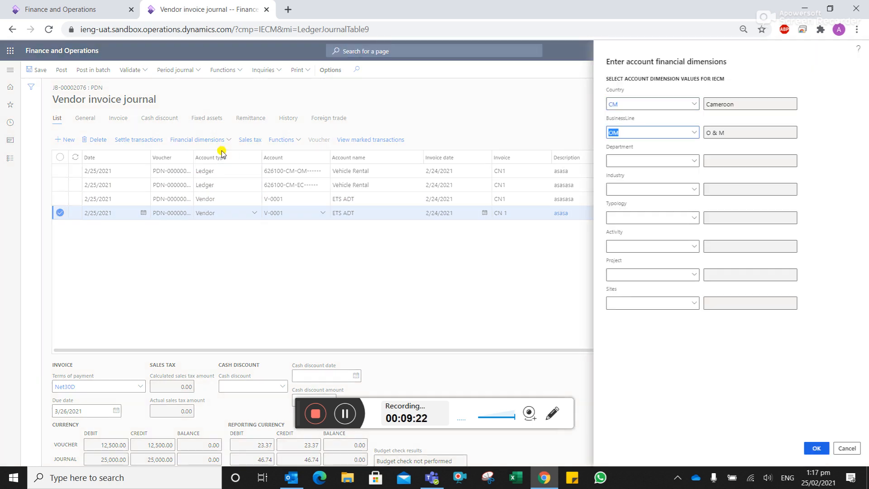
{"action": "left_click", "coordinate": [816, 450]}
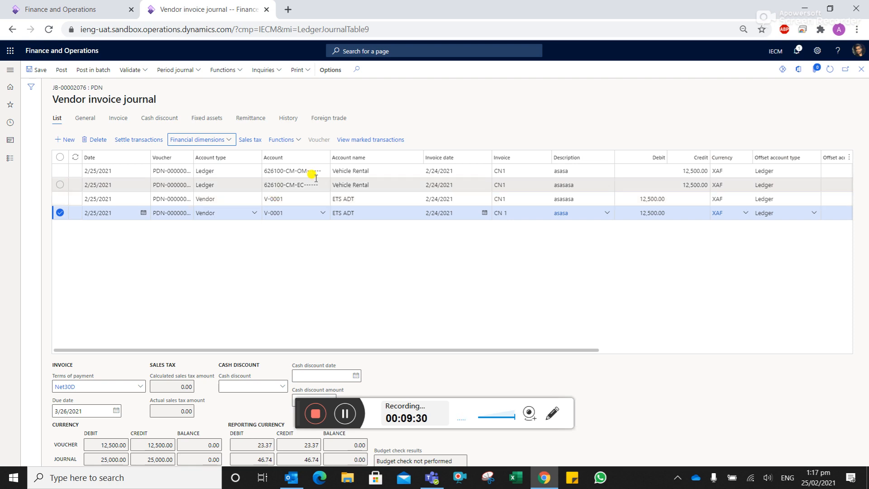
{"action": "mouse_move", "coordinate": [316, 178]}
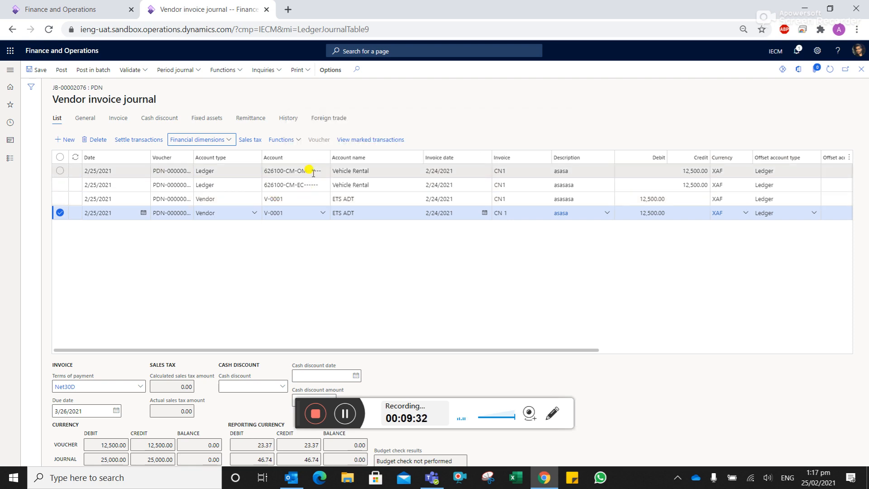
{"action": "left_click", "coordinate": [285, 201]}
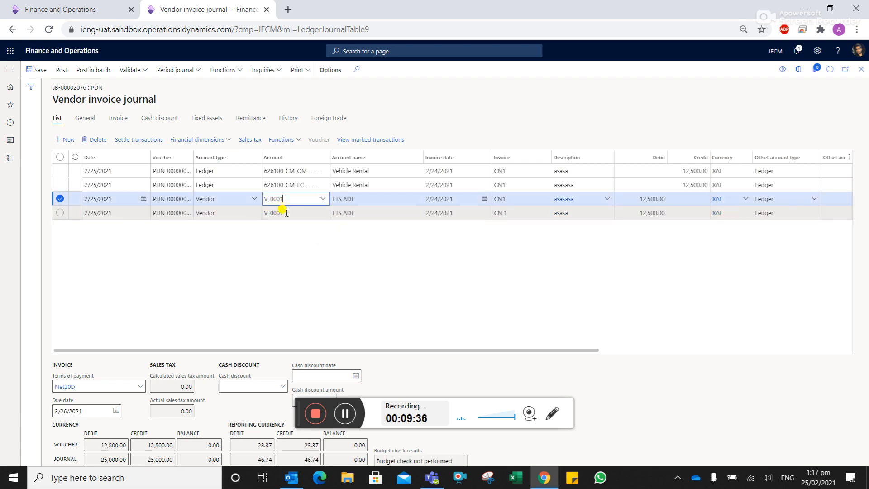
{"action": "left_click", "coordinate": [285, 212]}
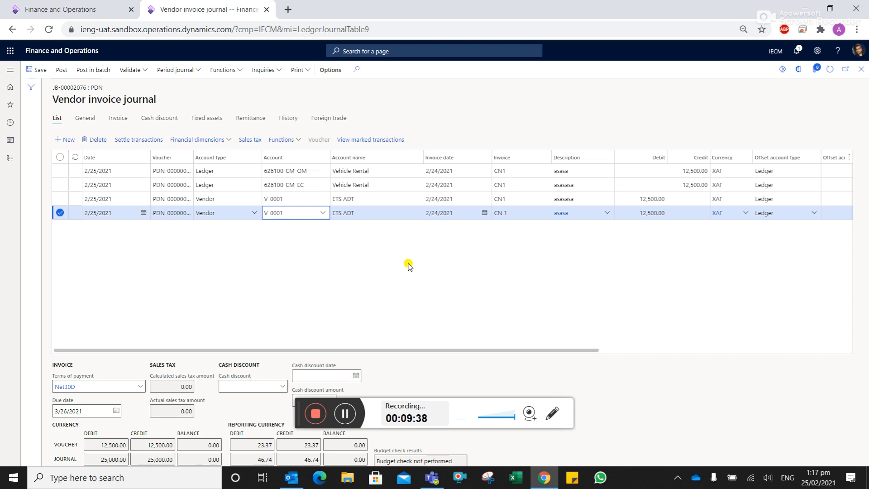
{"action": "scroll", "coordinate": [410, 266], "scroll_direction": "right", "scroll_amount": 8}
{"action": "scroll", "coordinate": [411, 266], "scroll_direction": "left", "scroll_amount": 8}
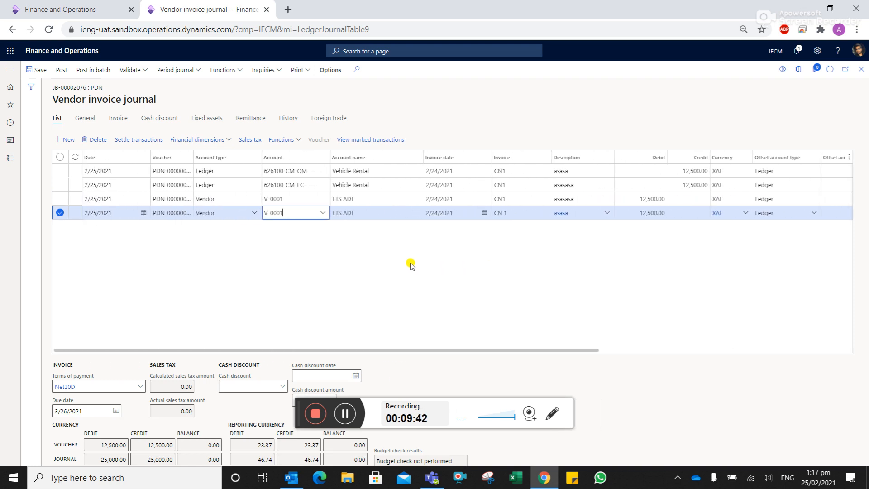